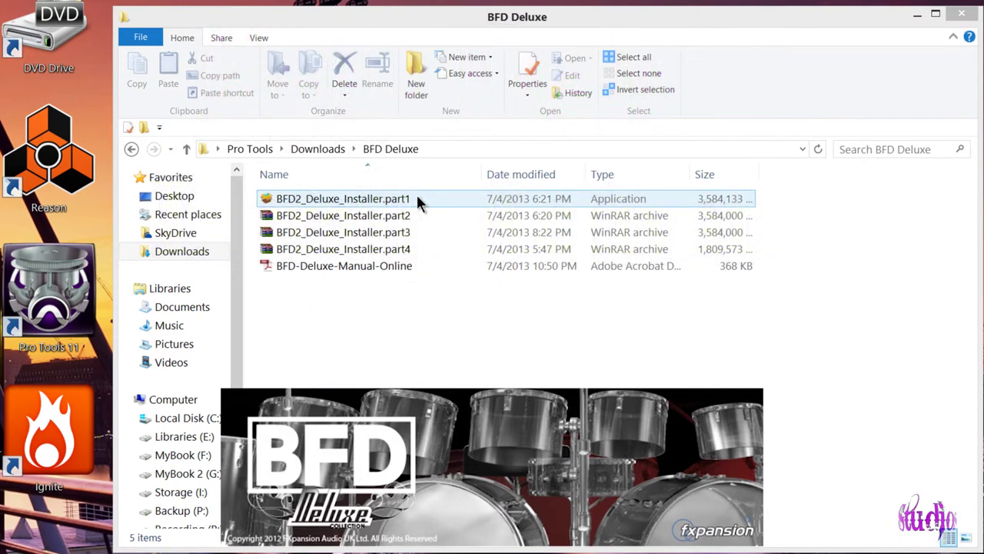
Step: Run BFD2_Deluxe_Installer.part1 as administrator from File Explorer
double_click(418, 196)
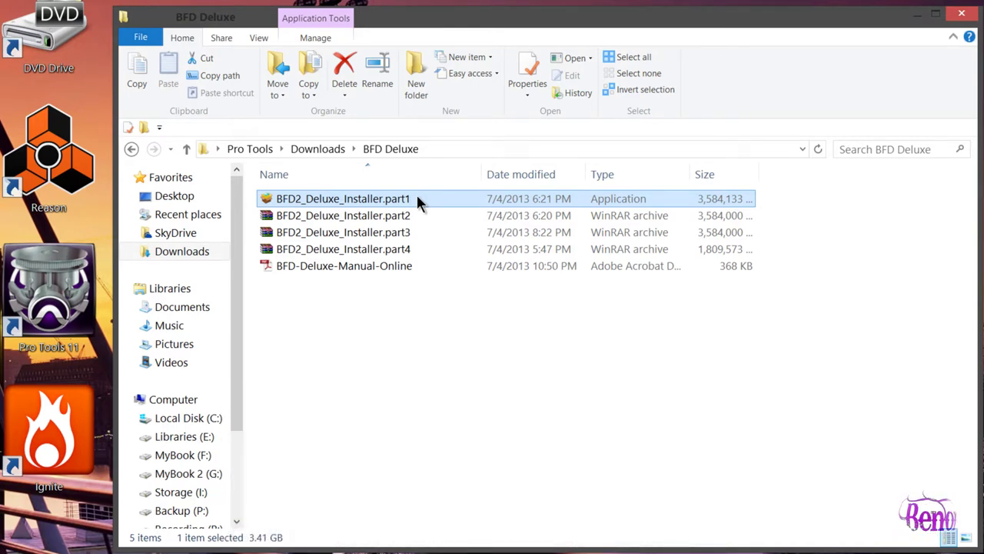
right_click(416, 193)
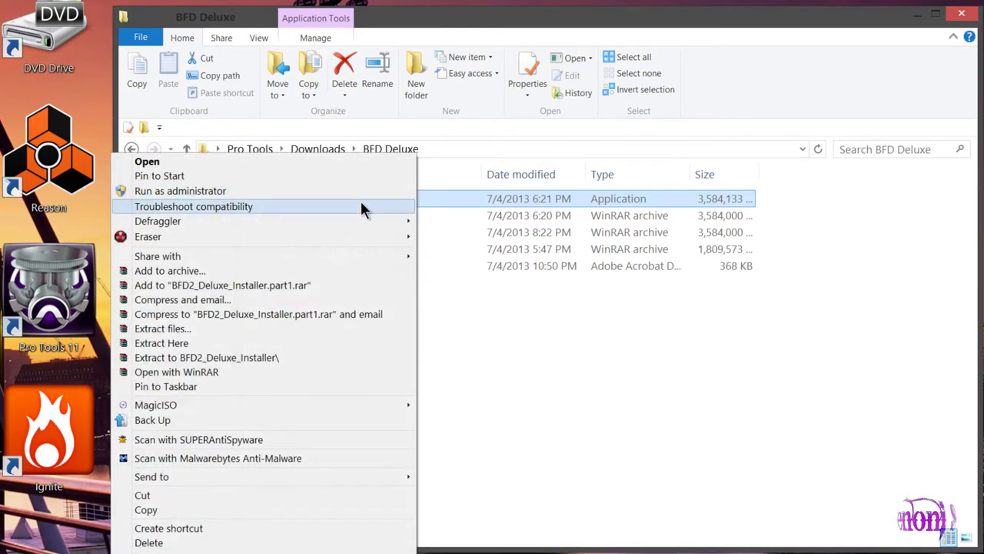
left_click(280, 194)
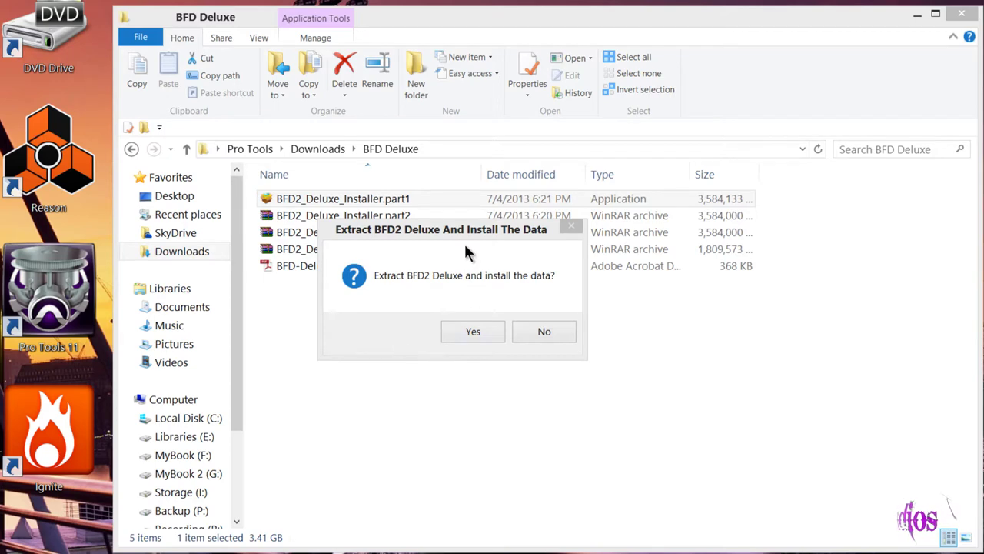
Step: Extract the installer files, pass the welcome page and accept the licence terms
left_click(460, 331)
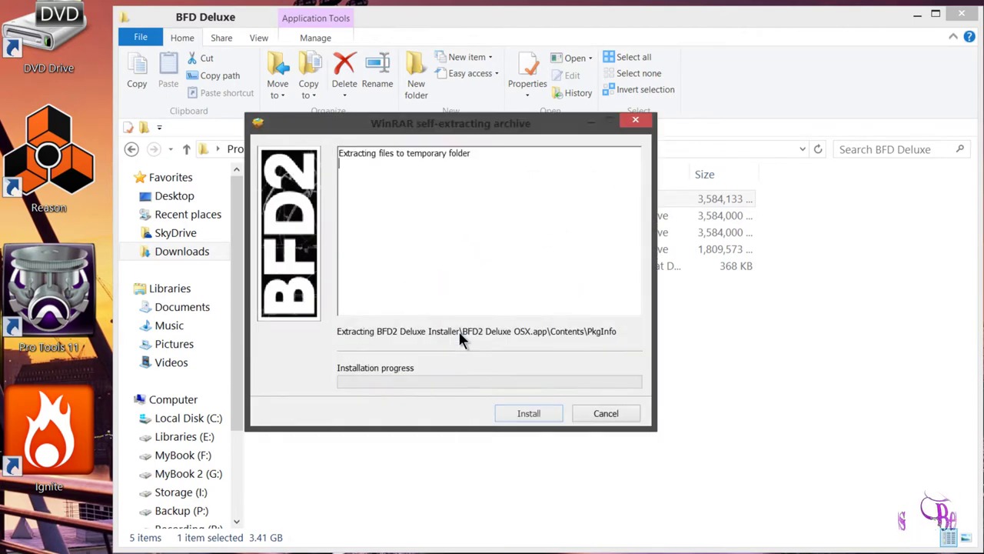
left_click(529, 413)
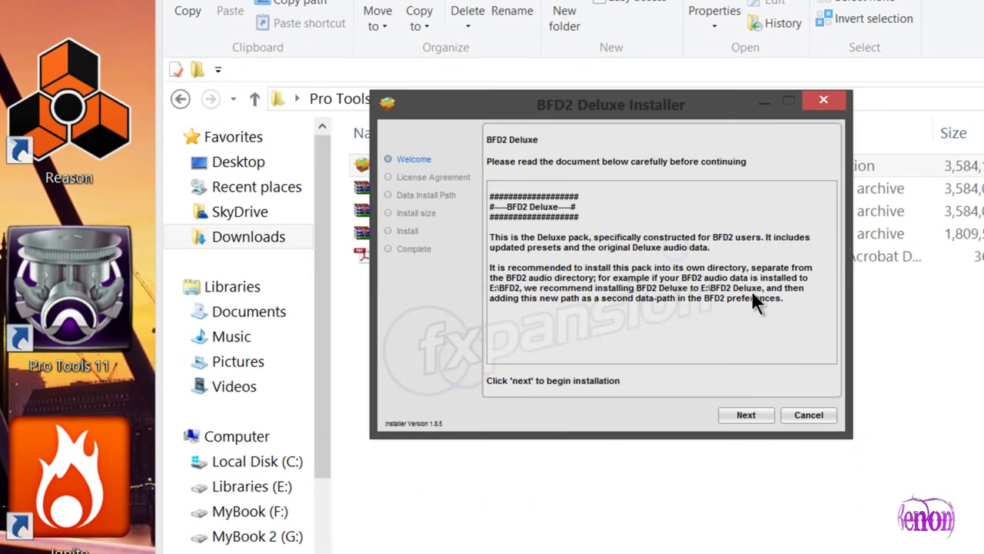
left_click(735, 414)
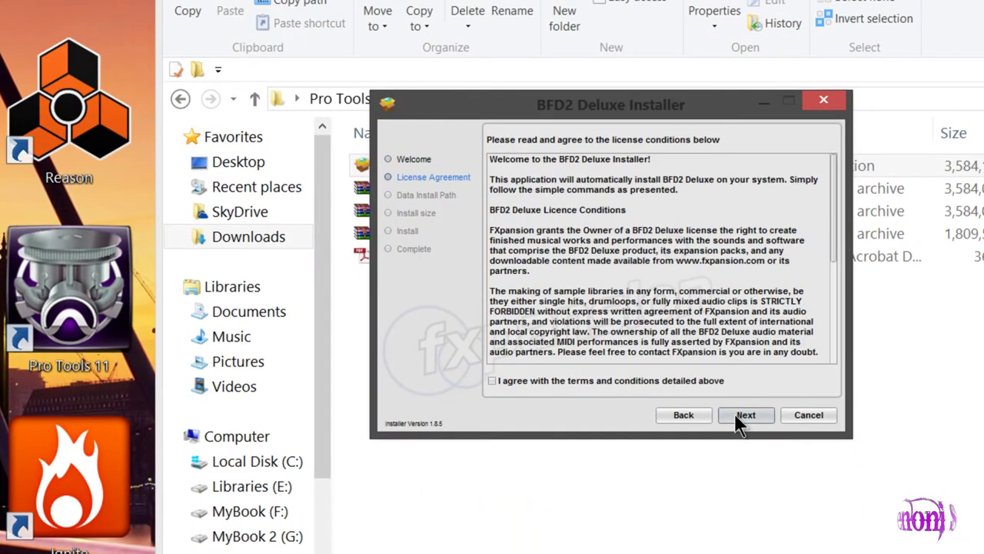
left_click(493, 380)
left_click(746, 415)
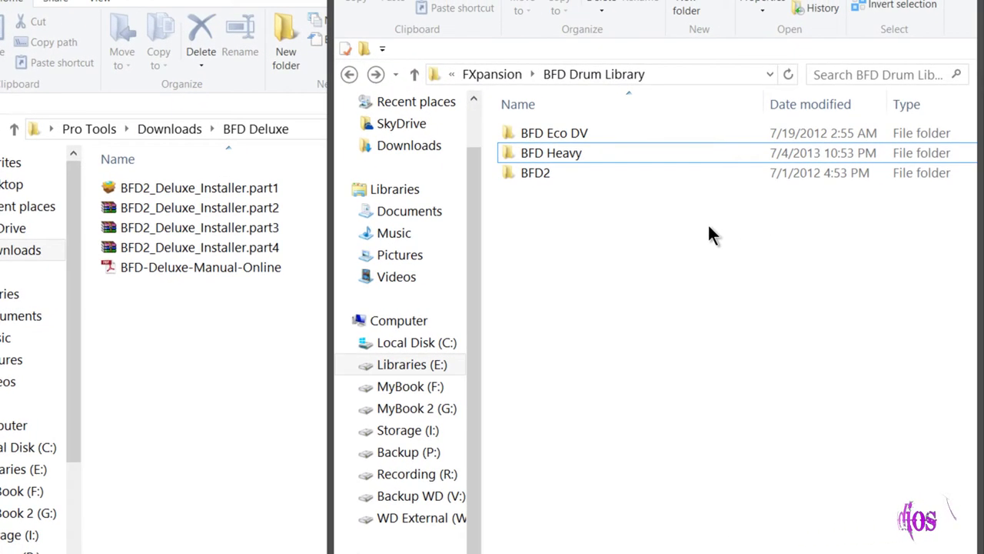
Step: Add a new folder named 'BFD Deluxe' inside FXpansion\BFD Drum Library
right_click(528, 205)
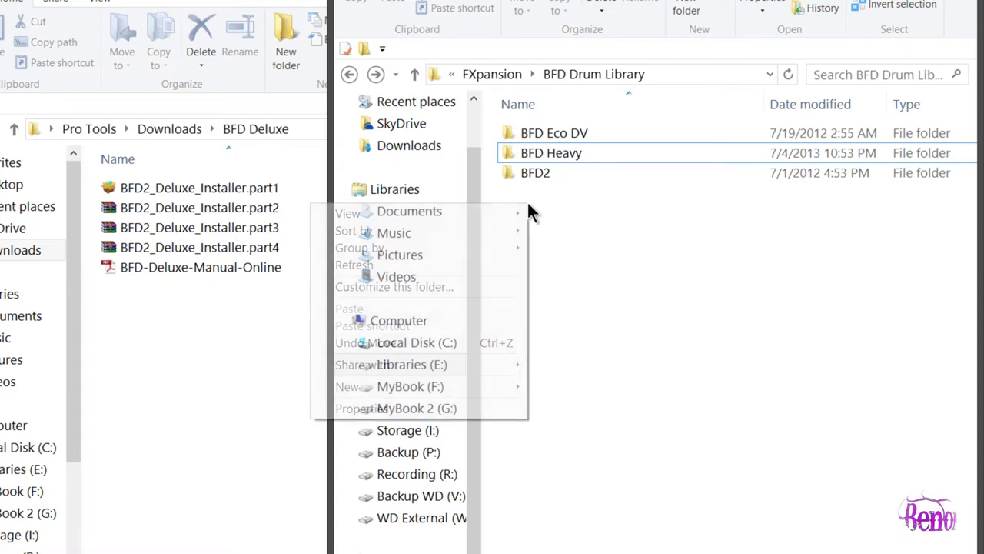
mouse_move(478, 386)
left_click(188, 120)
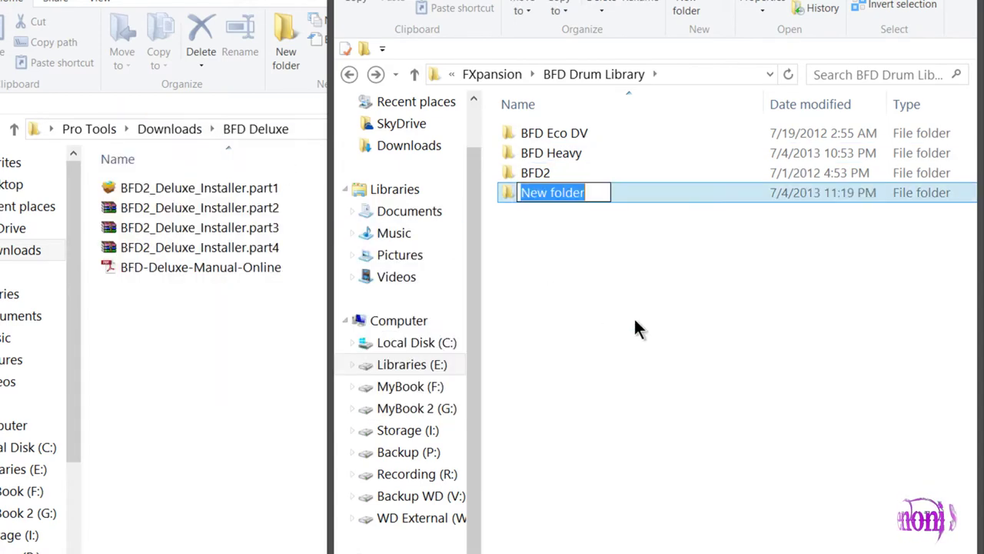
type("BFD Deluxe")
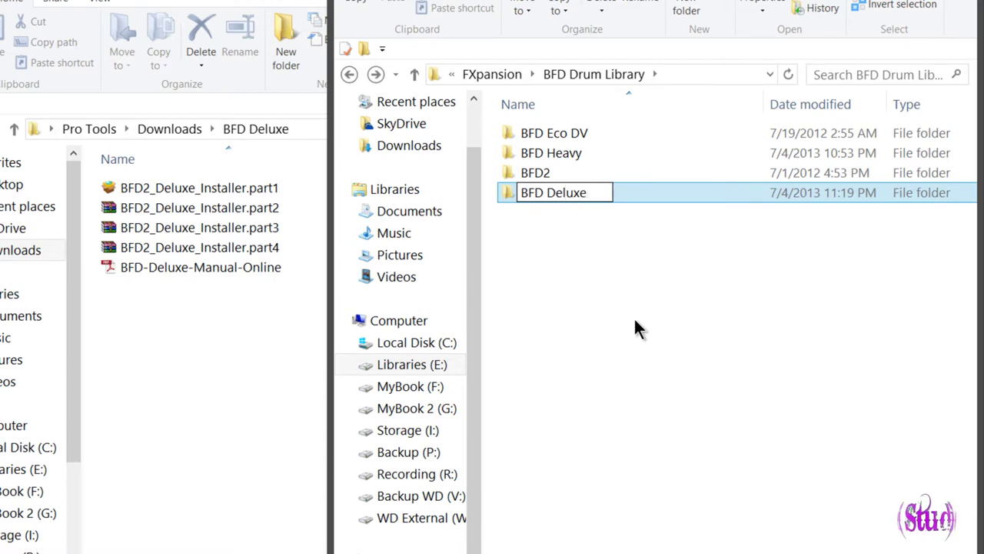
key("Return")
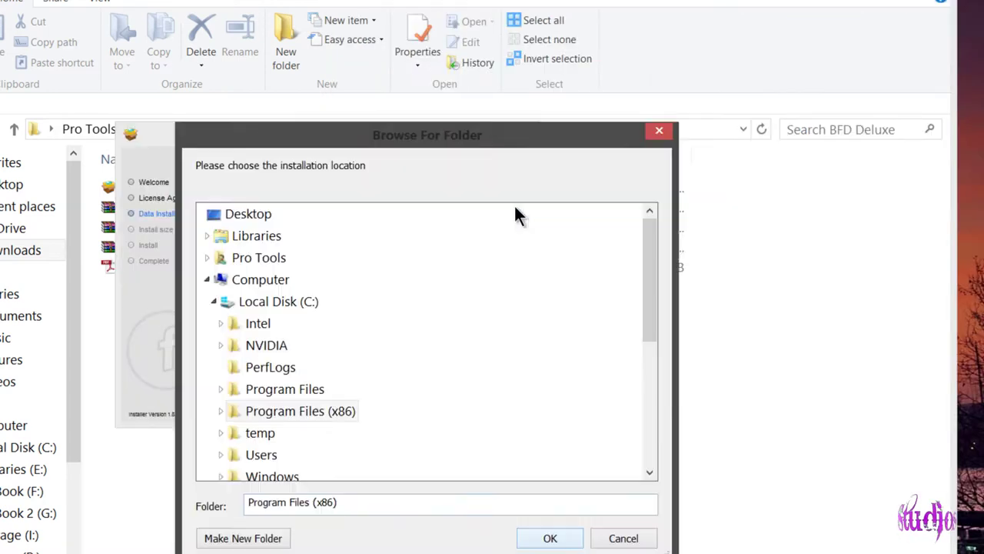
Step: Choose the BFD Deluxe folder as the audio data install location
left_click_drag(650, 269, 647, 376)
scroll(231, 306, "up", 5)
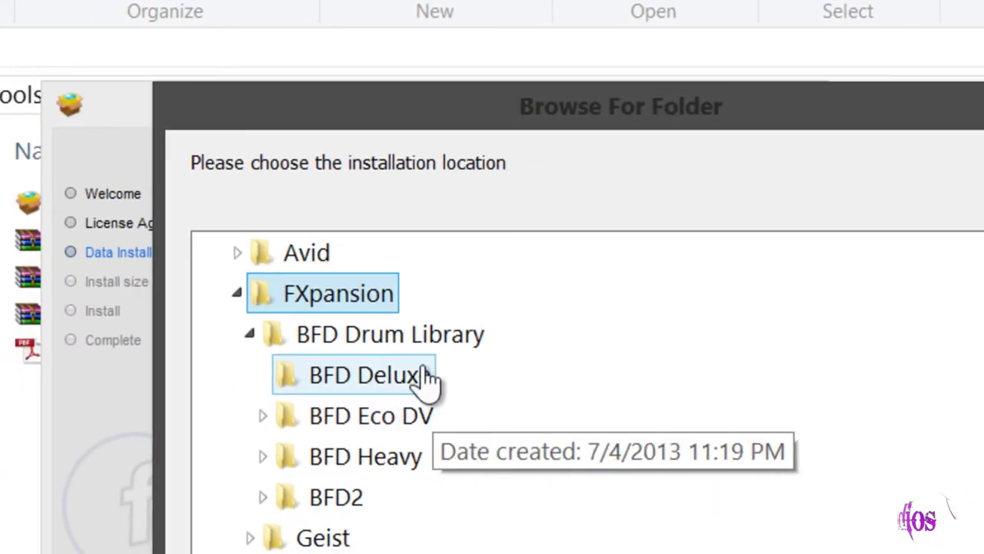
left_click(318, 285)
key("Return")
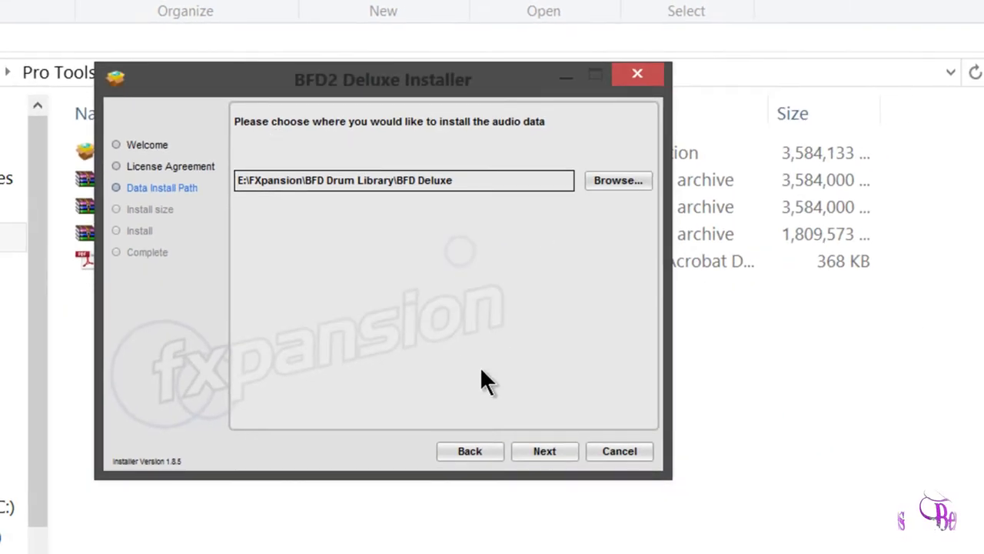
Step: Install the Full-size audio data and close the finished installer
left_click(550, 453)
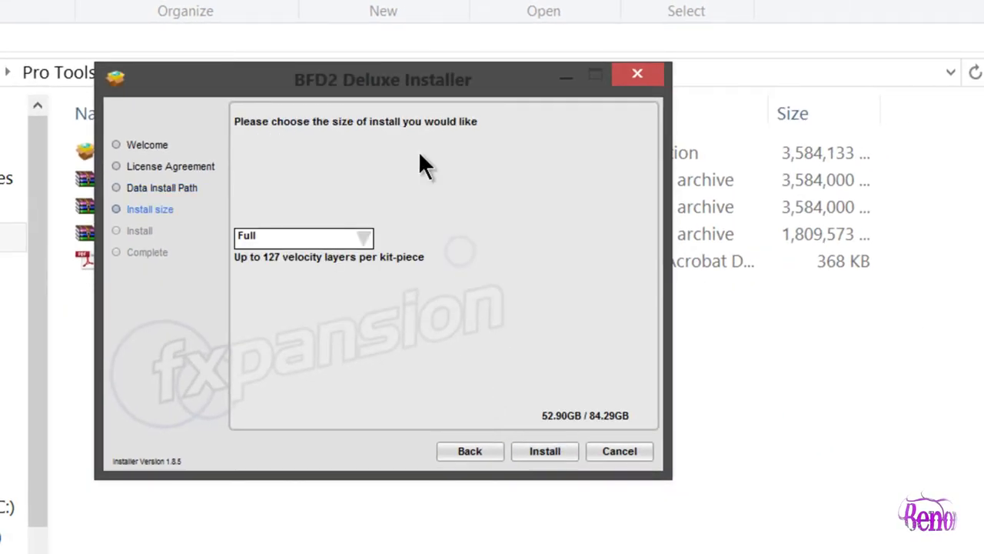
left_click(372, 237)
left_click(406, 231)
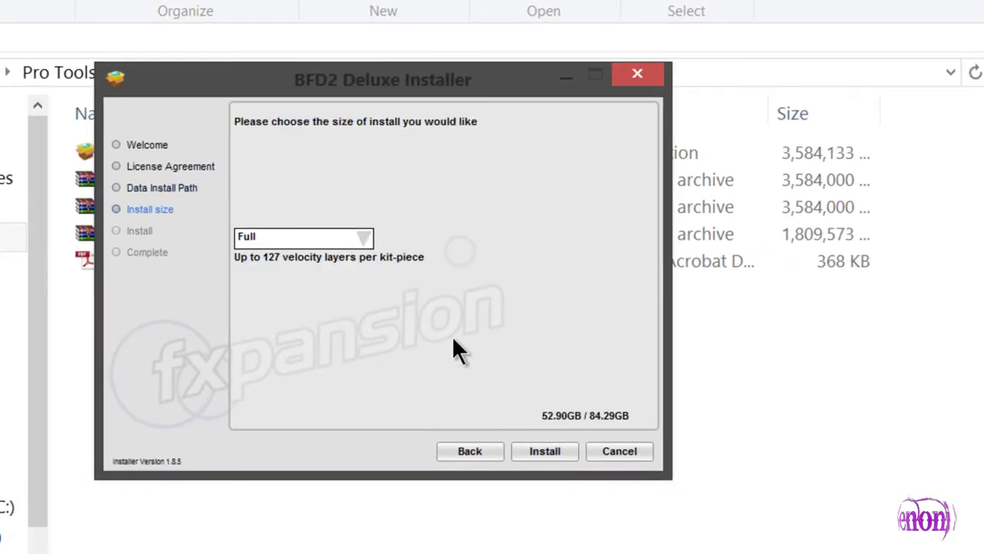
left_click(550, 448)
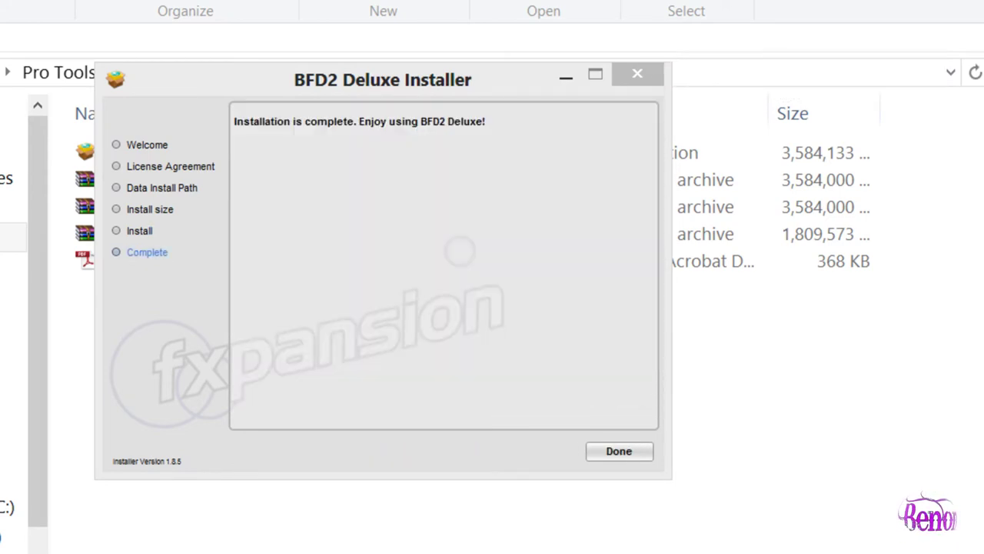
left_click(626, 449)
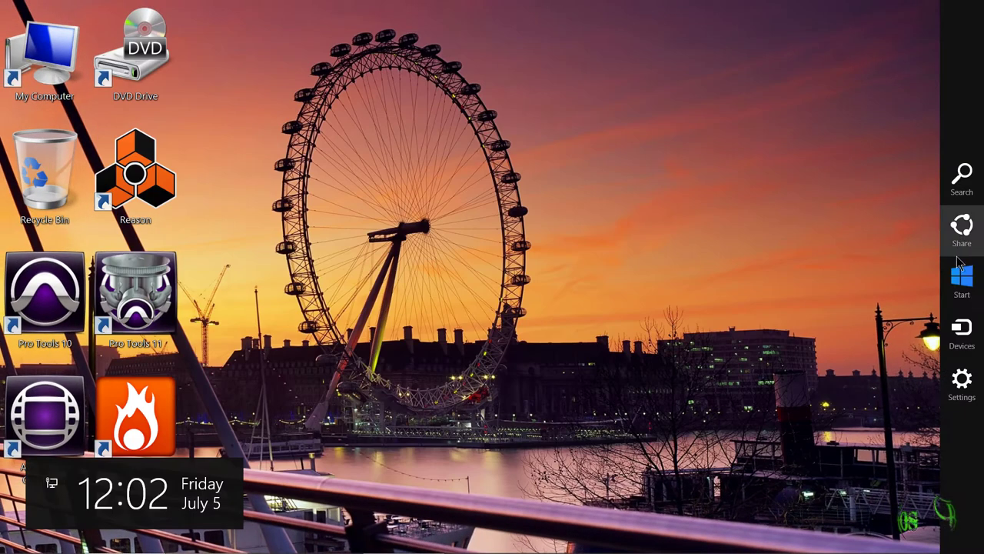
Step: Launch BFD2 (64-bit) from the Start screen
key("super")
scroll(669, 272, "right", 5)
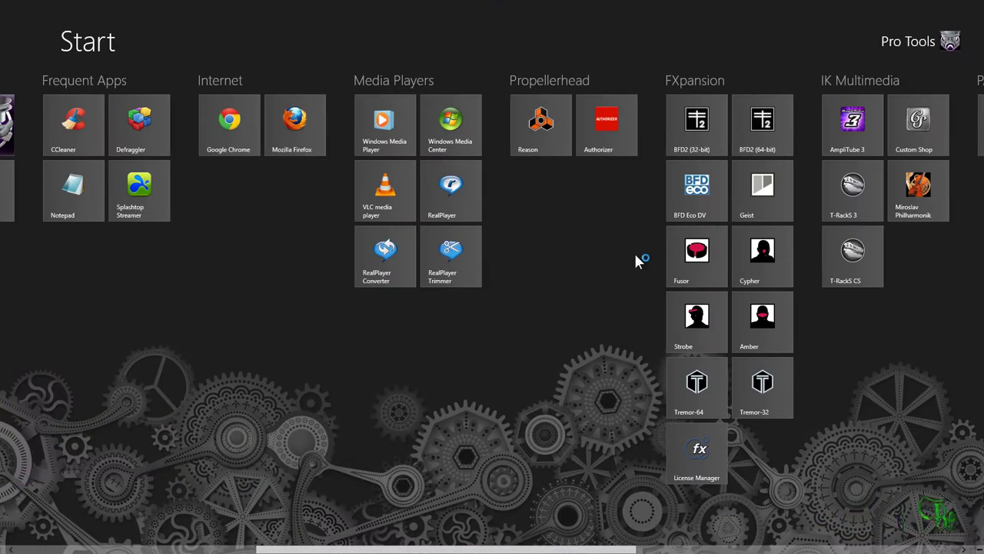
left_click(769, 121)
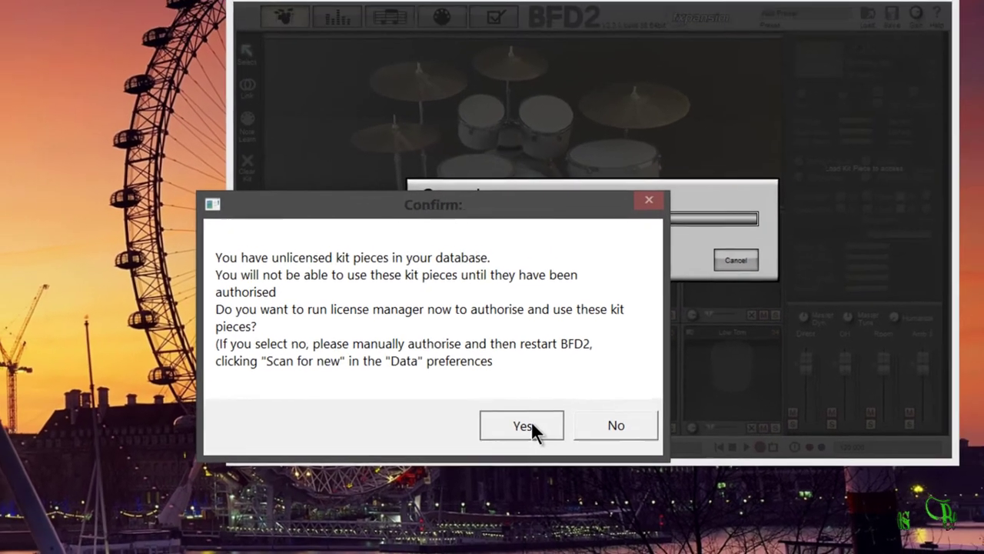
Step: Run the License Manager, refresh installed products, and begin authorizing FXDLX
left_click(561, 411)
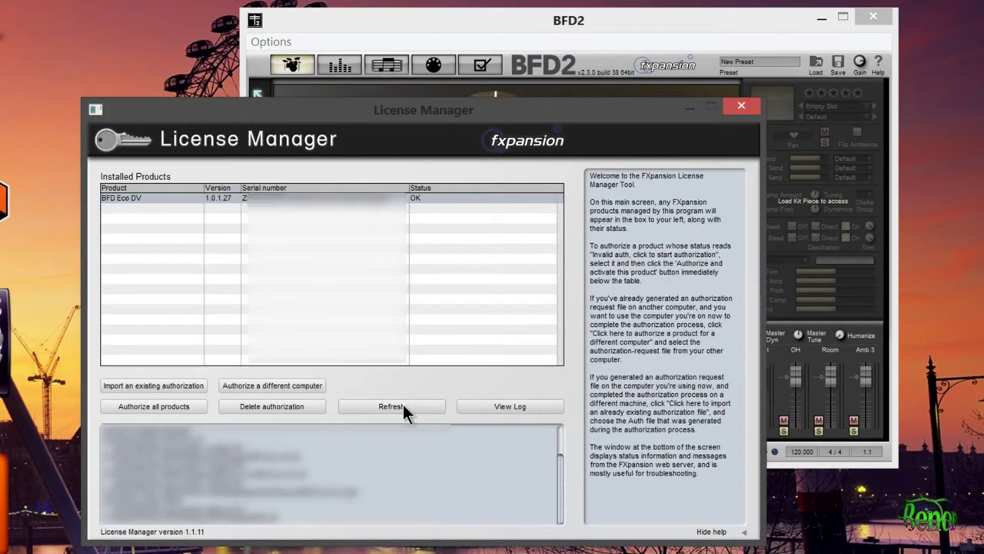
left_click(404, 407)
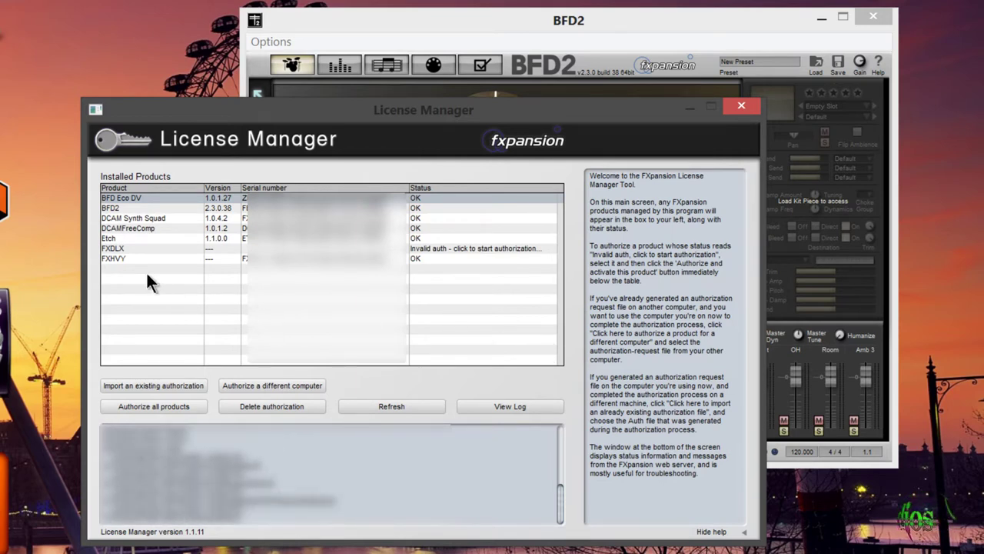
left_click(494, 257)
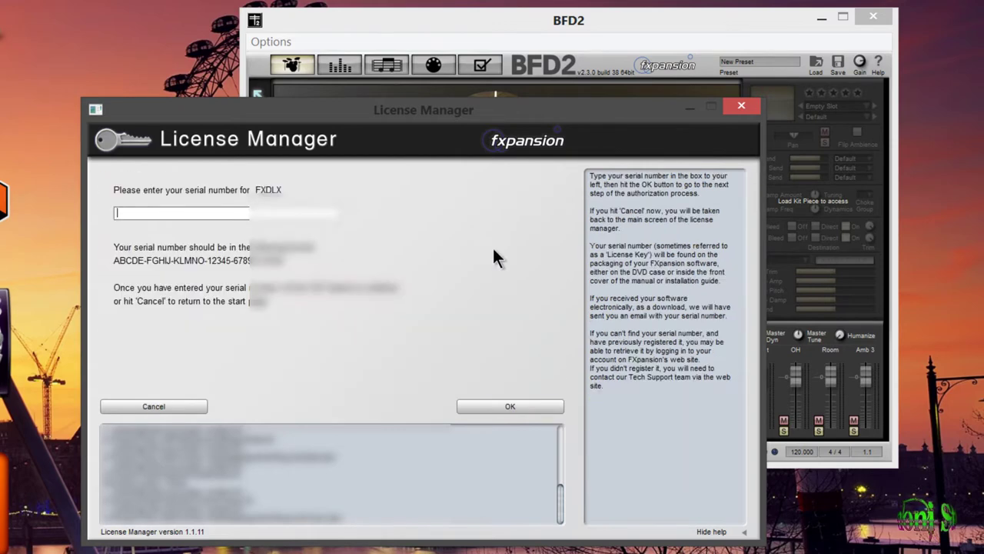
Step: Paste the FXDLX serial number into the field and submit it
right_click(185, 214)
left_click(198, 277)
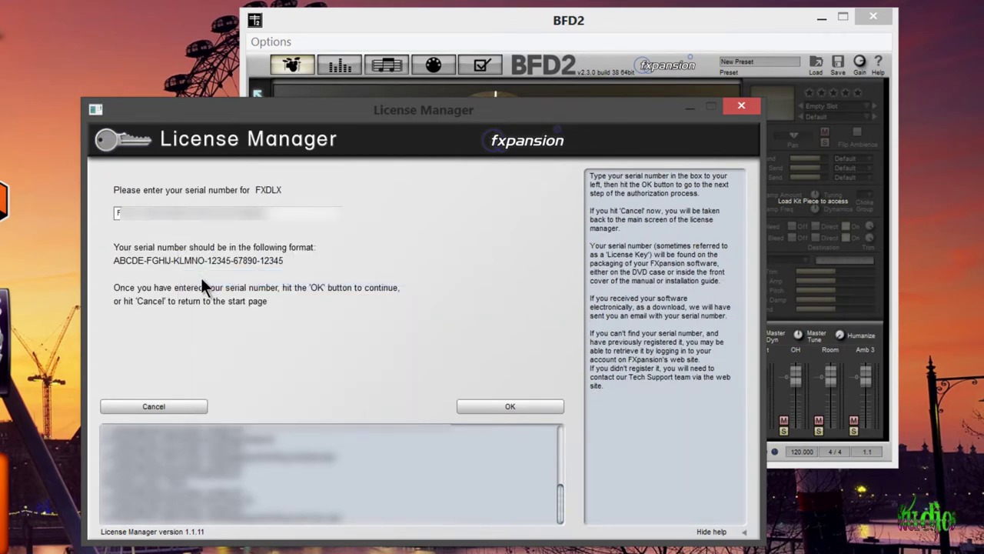
left_click(474, 406)
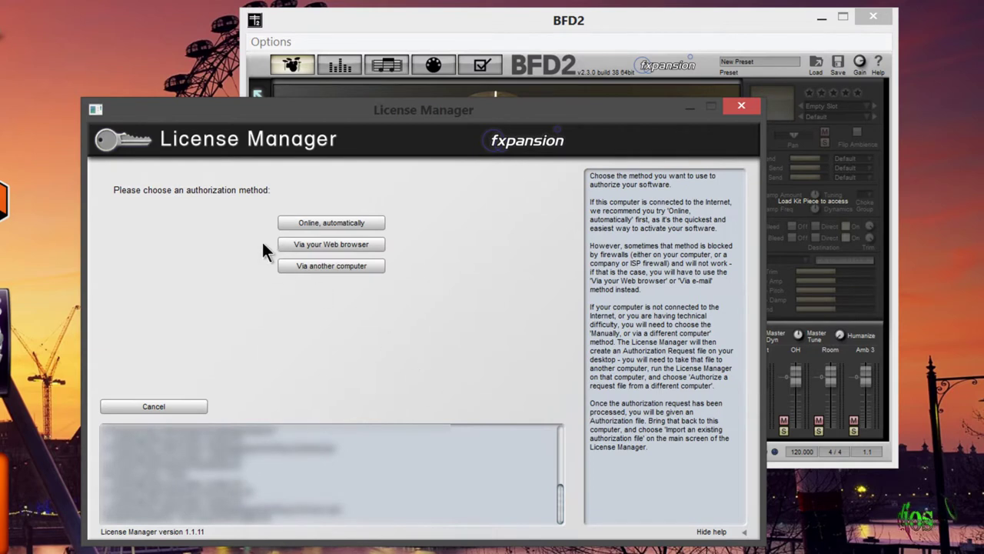
Step: Authorize FXDLX online automatically via the FXpansion account login
left_click(340, 223)
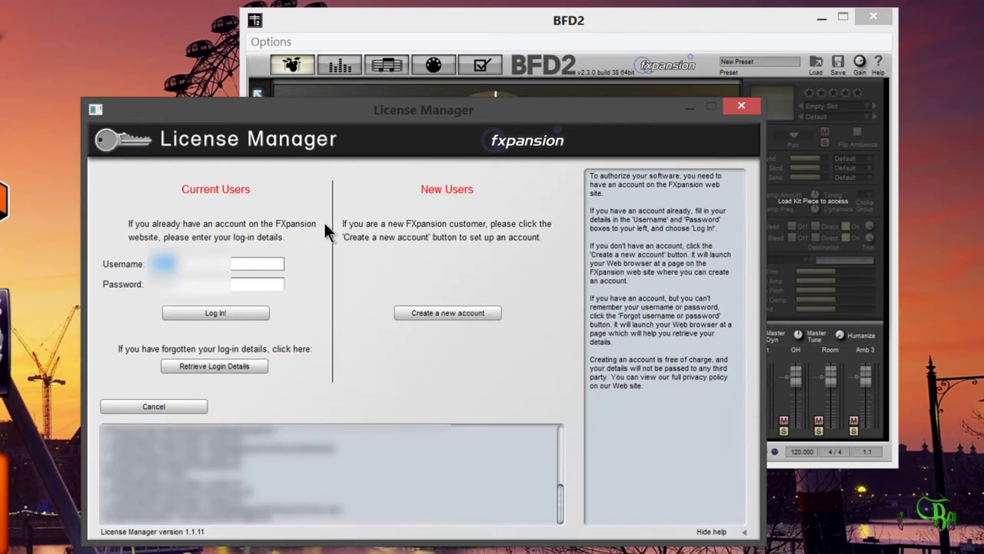
left_click(221, 315)
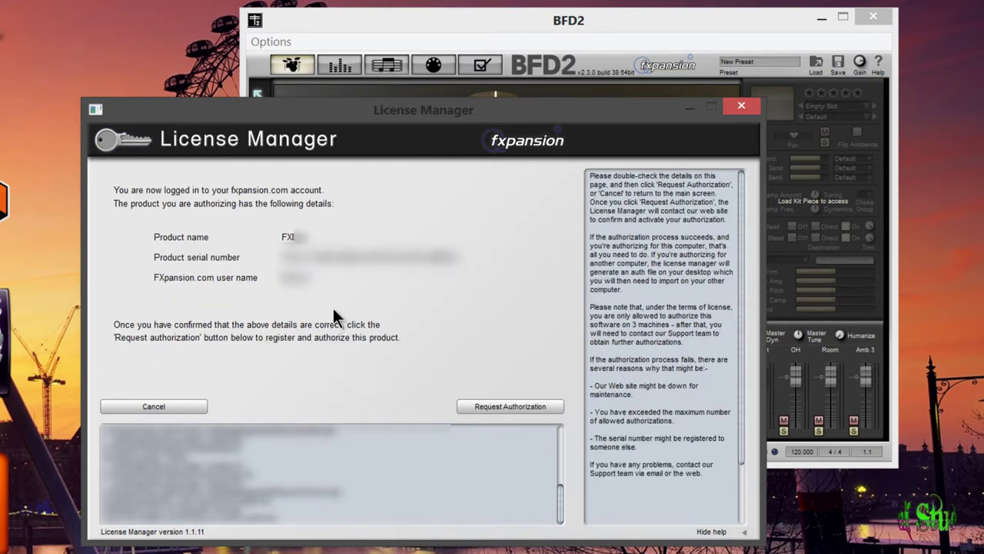
left_click(515, 408)
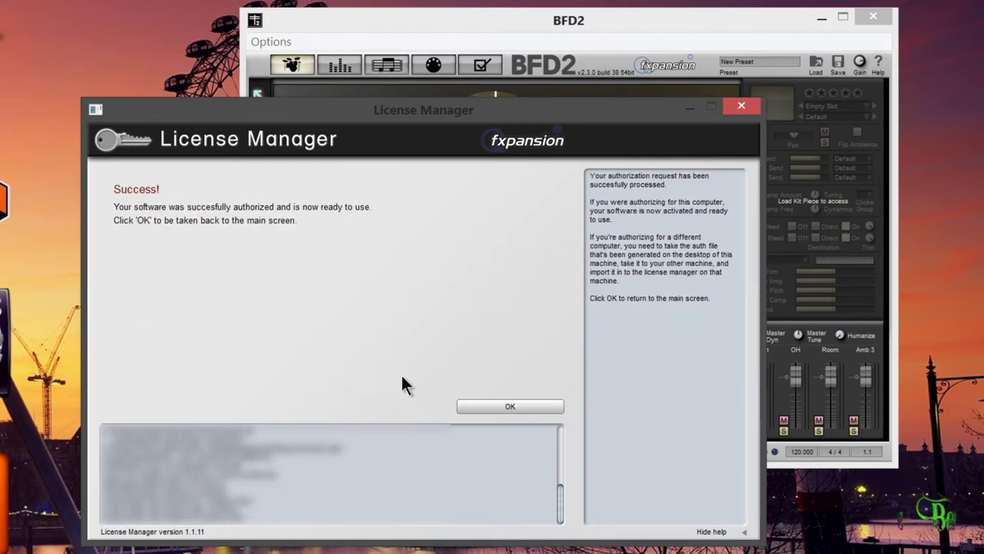
left_click(490, 408)
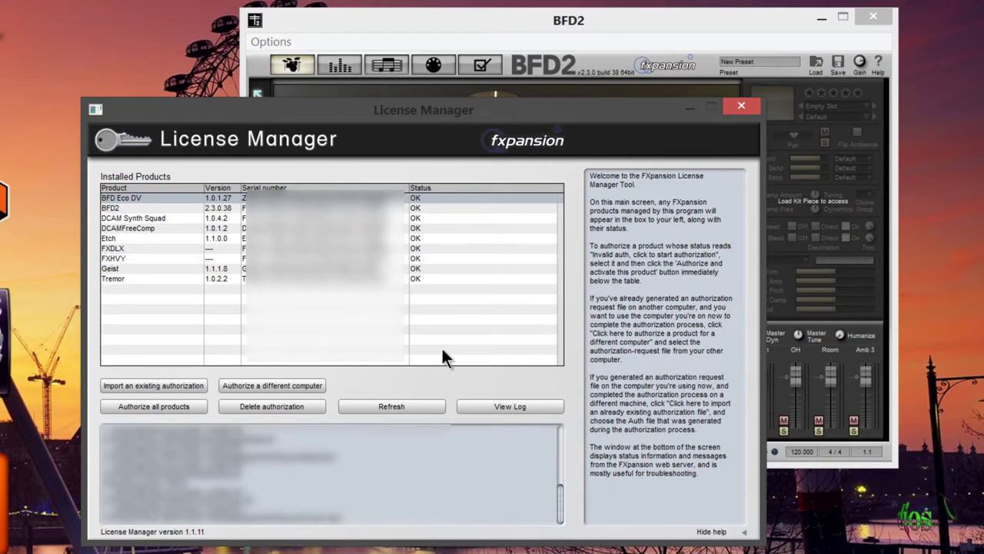
Step: Close the License Manager and browse the DLX kicks offered for the Kick slot
left_click(741, 105)
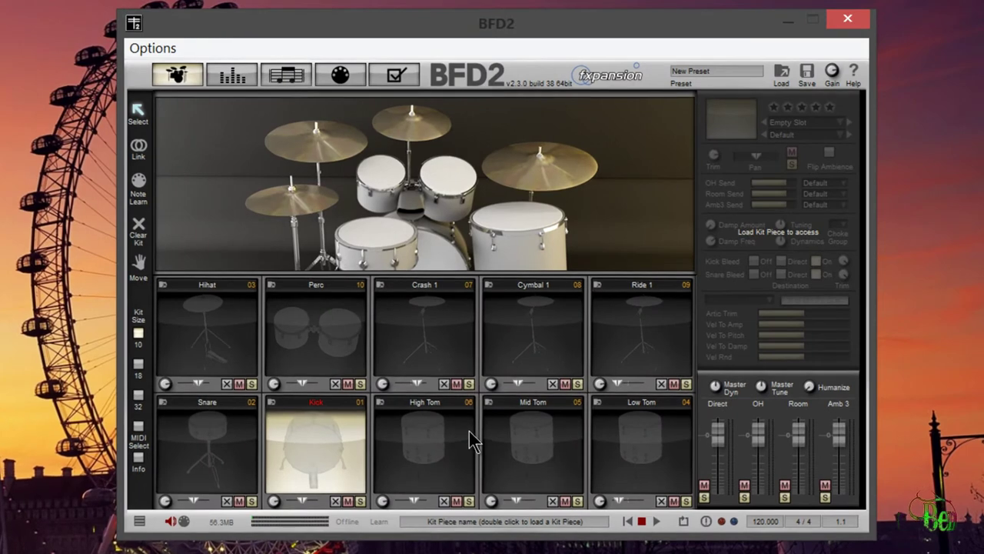
double_click(323, 465)
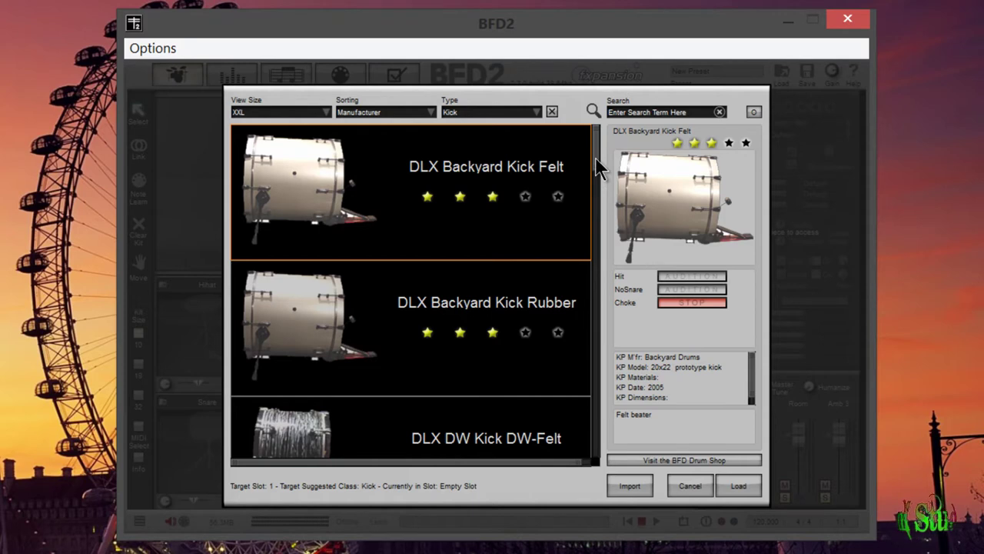
left_click_drag(598, 171, 589, 192)
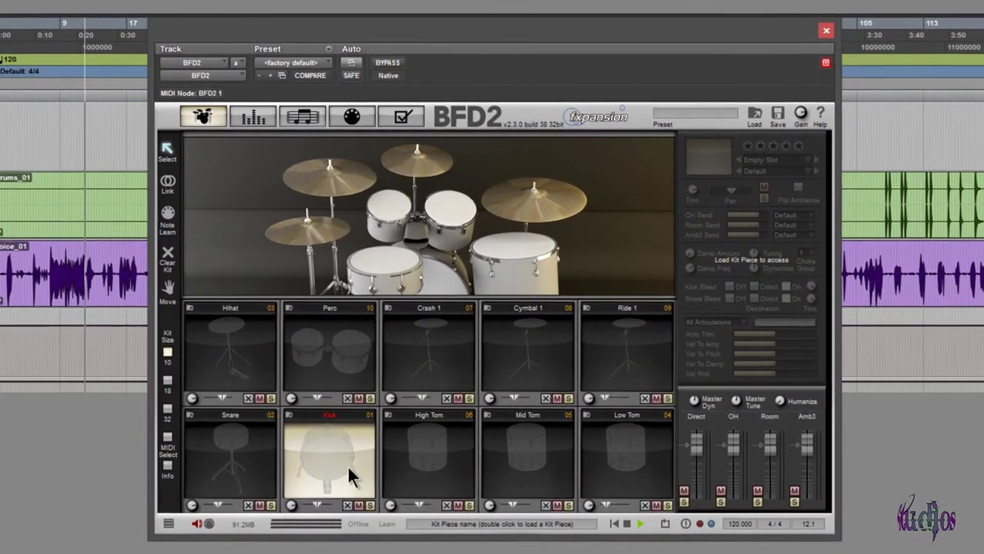
Step: Filter the Kick slot's kit piece browser to all classes, searching 'DLX'
double_click(342, 466)
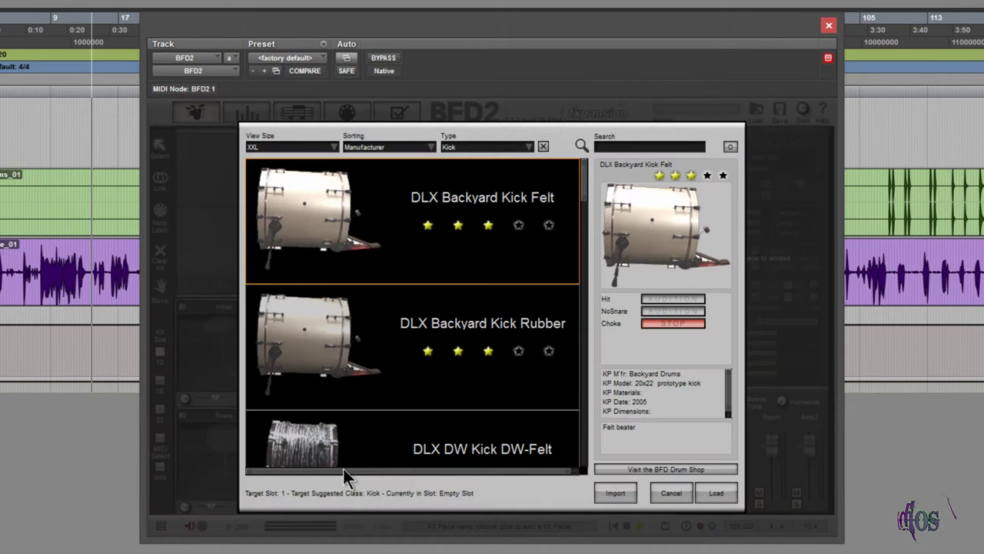
left_click(532, 148)
left_click(484, 219)
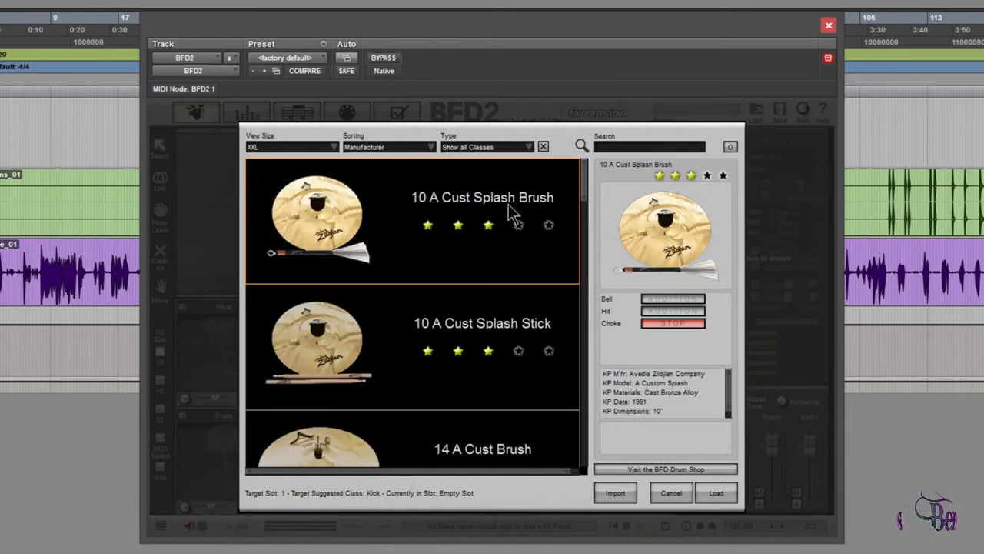
left_click(608, 148)
type("D")
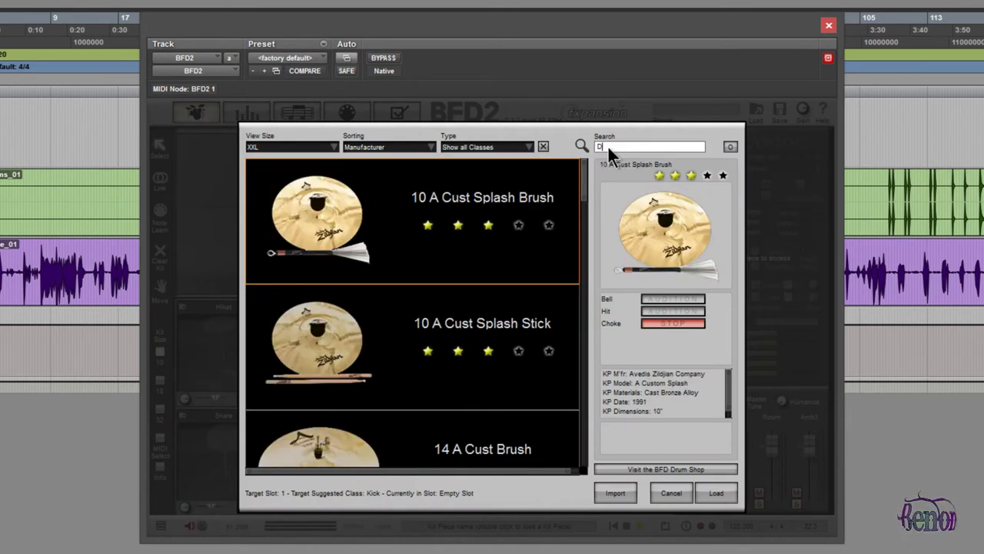
type("LX")
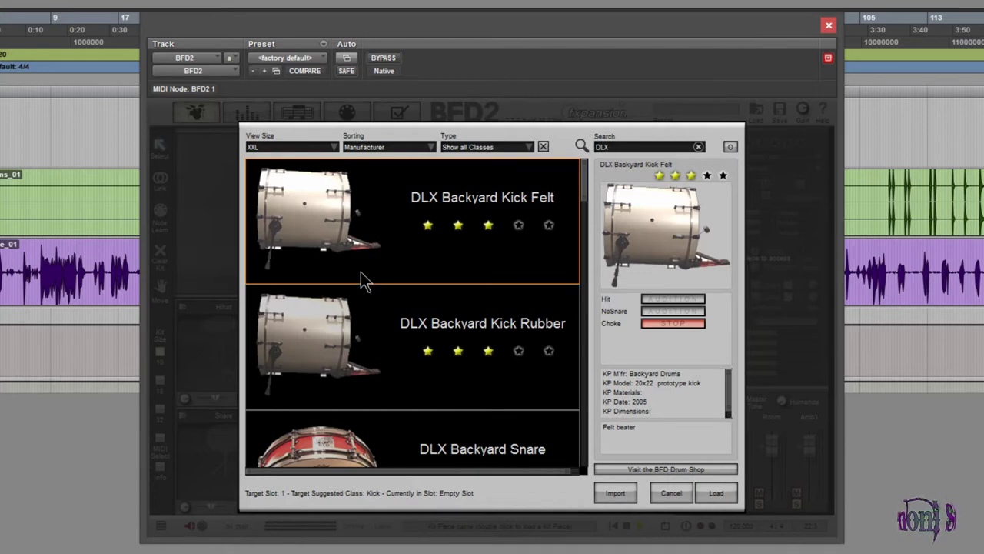
left_click_drag(584, 171, 585, 229)
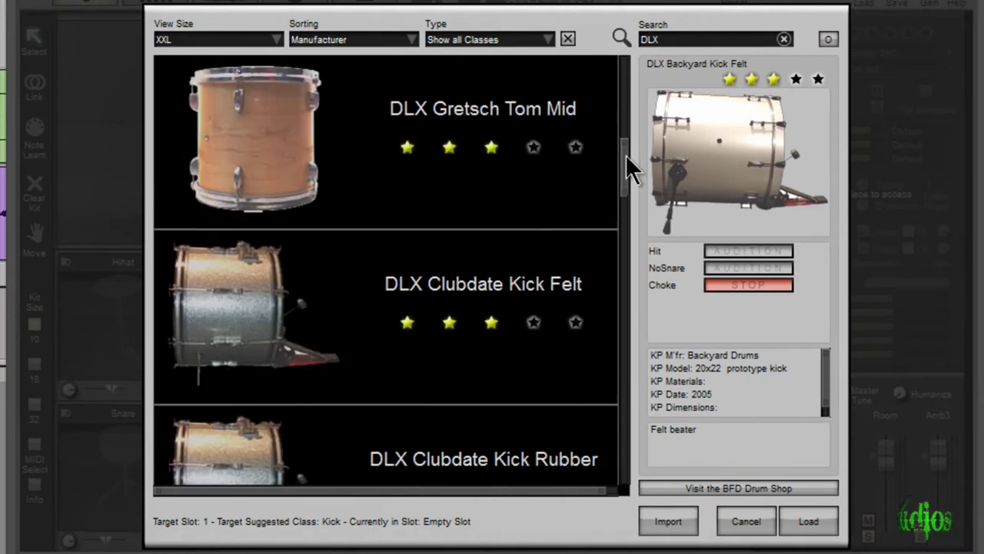
left_click_drag(625, 154, 625, 54)
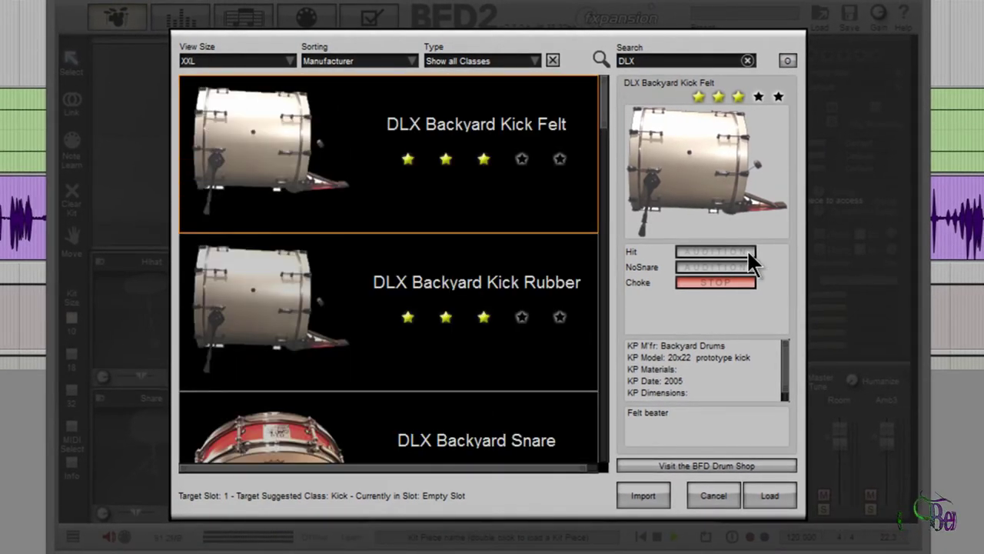
Step: Audition the DLX Backyard Kick Rubber, Backyard Snare and Backyard Tom Hi
left_click(551, 294)
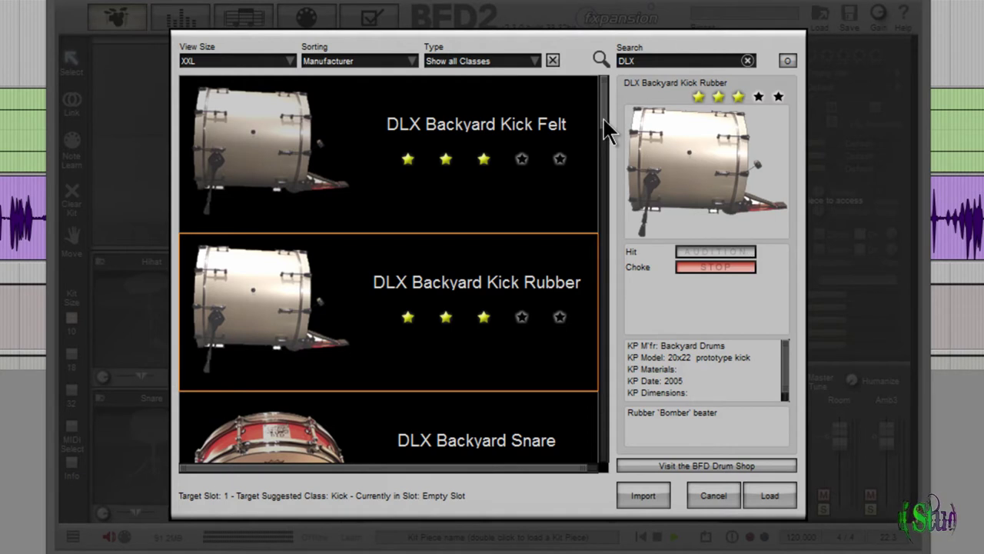
key("Down")
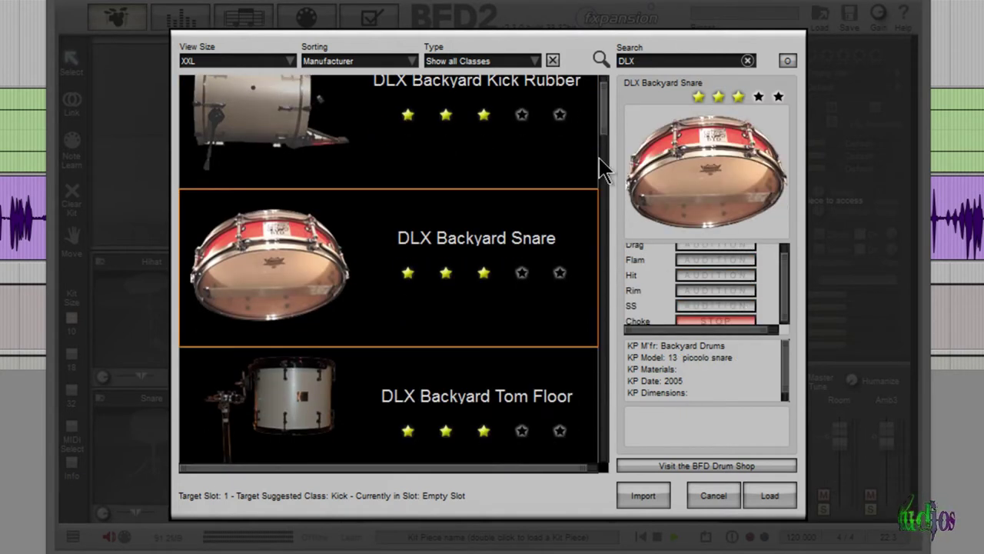
scroll(605, 114, "down", 2)
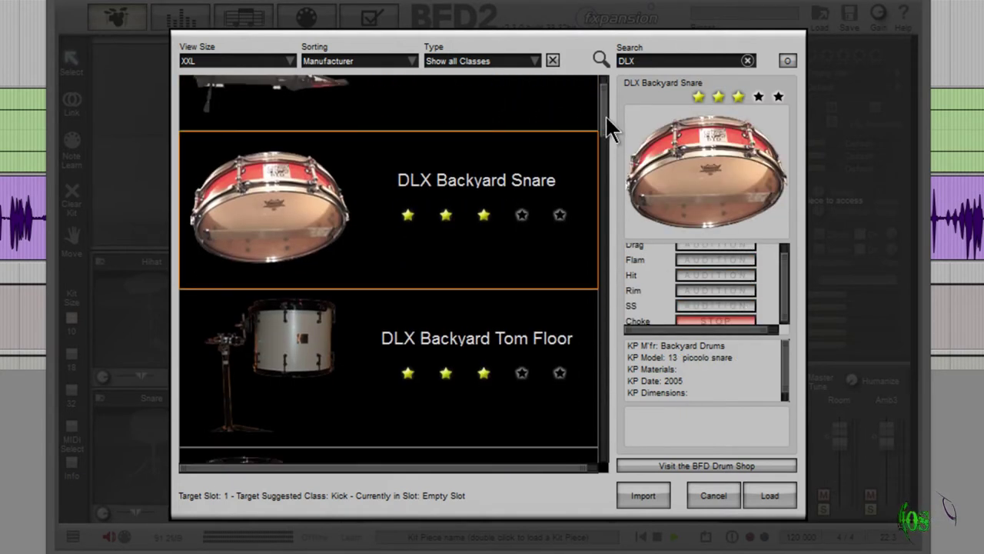
scroll(605, 116, "down", 1)
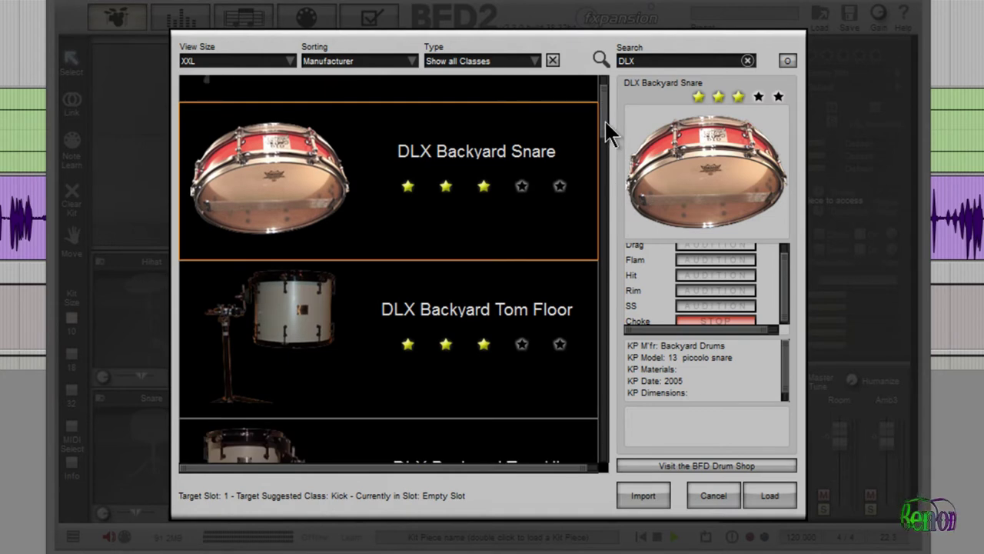
scroll(606, 130, "down", 5)
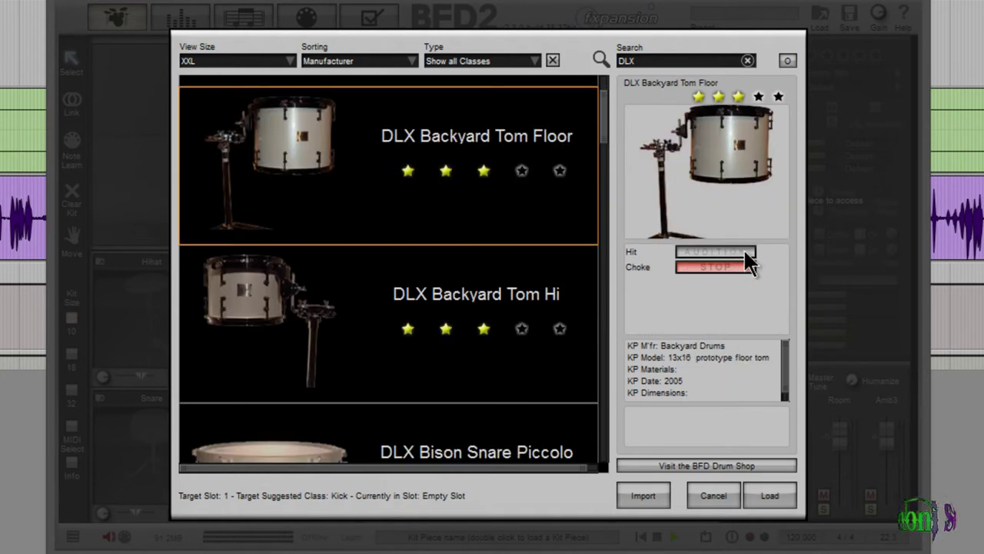
left_click(517, 302)
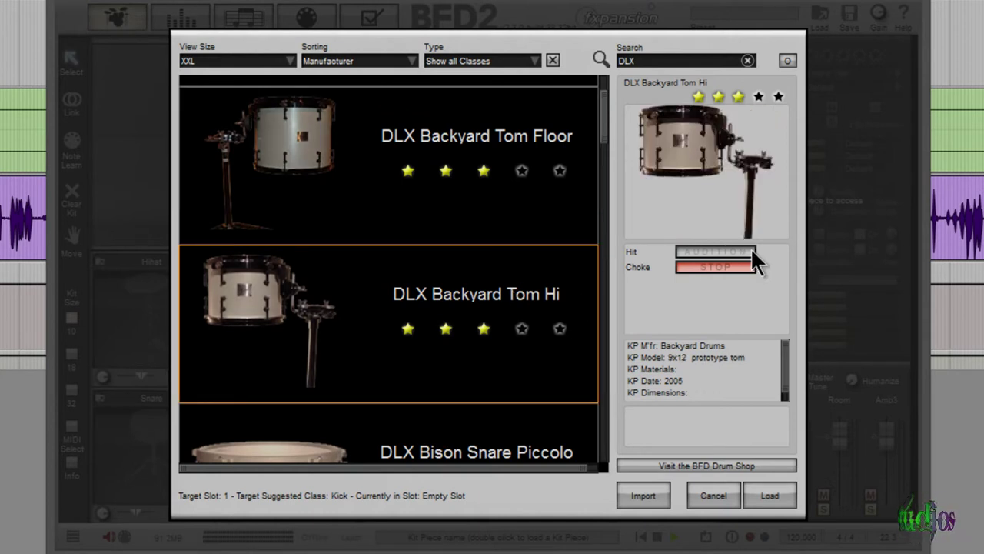
scroll(610, 131, "down", 1)
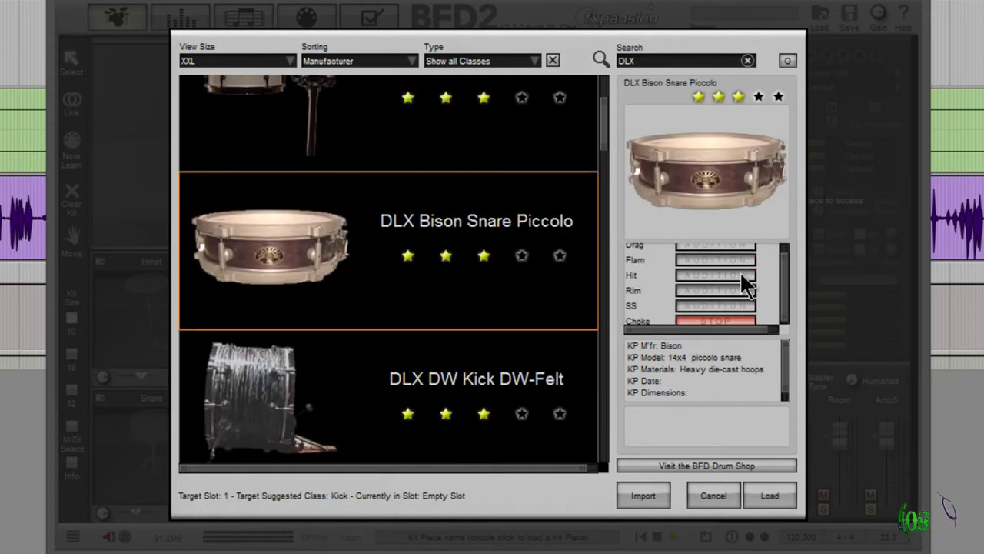
scroll(604, 145, "down", 2)
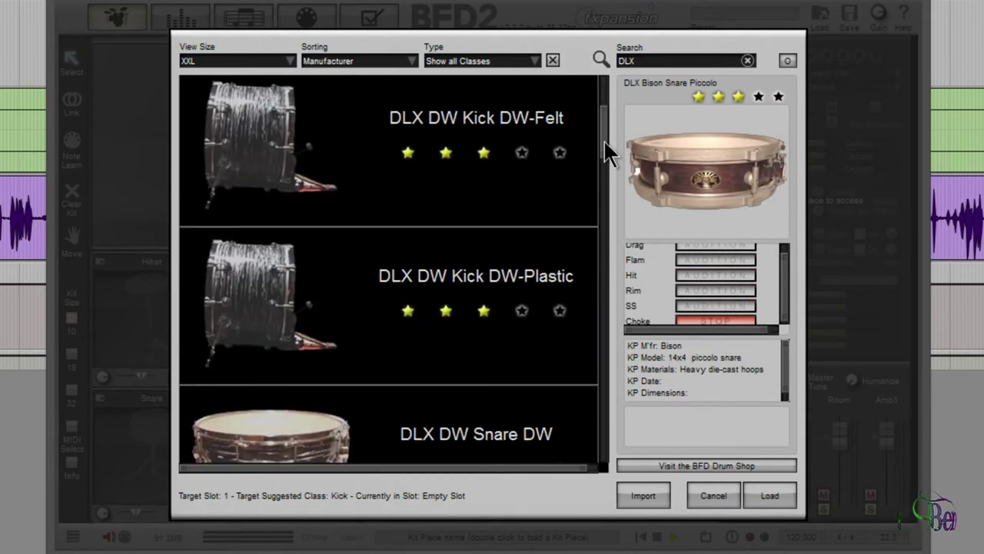
Step: Audition the DLX DW Kick Felt, Kick Plastic, Snare, Tom Floor and Tom Hi
left_click(543, 202)
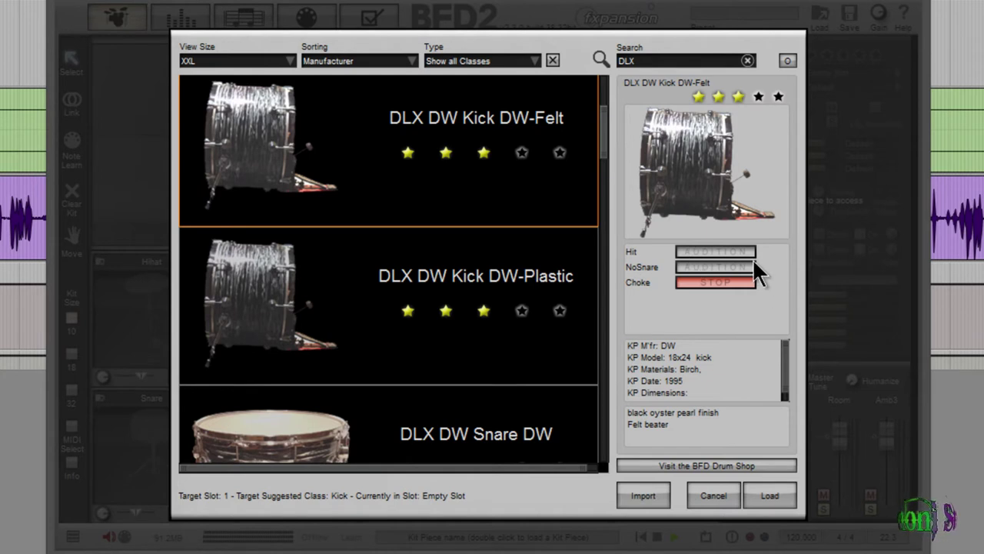
left_click(583, 290)
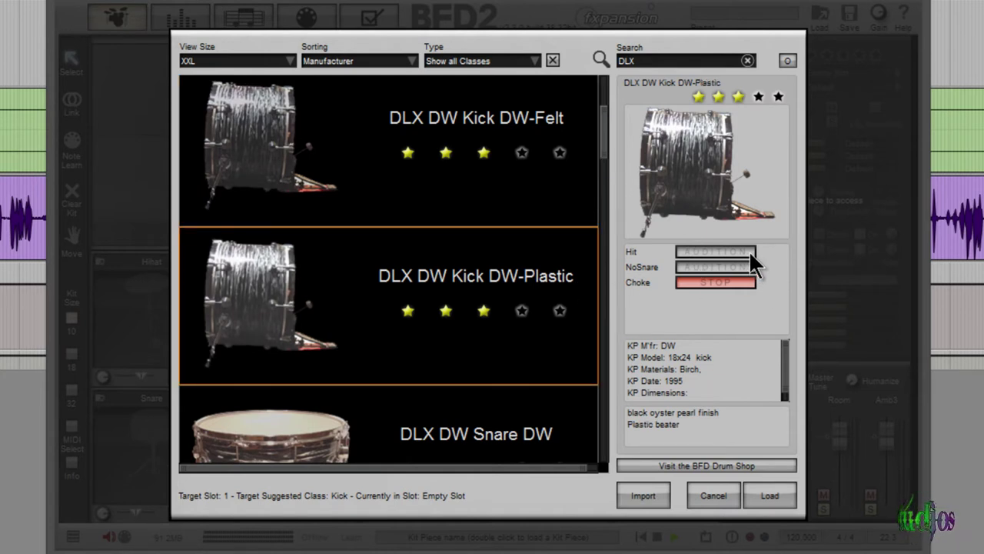
key("Down")
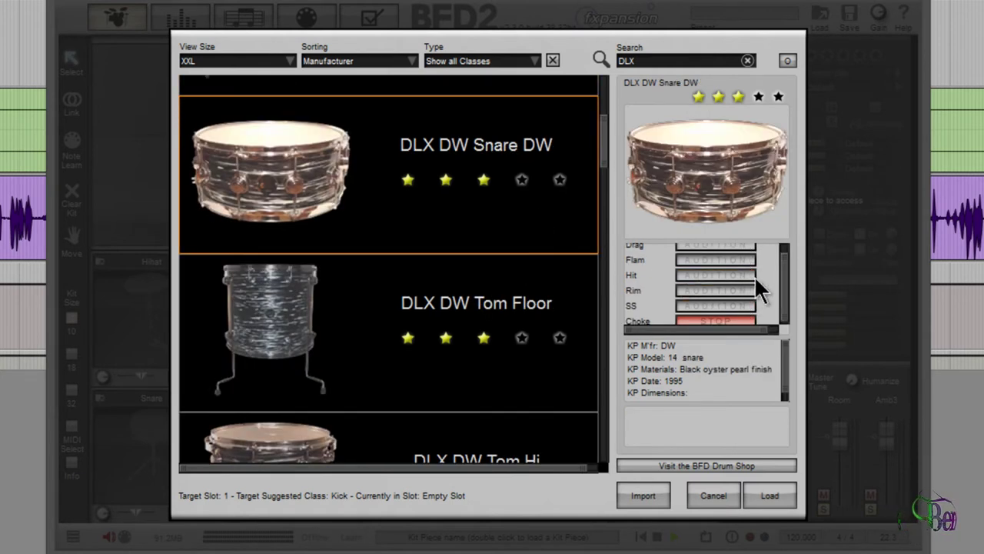
left_click(547, 321)
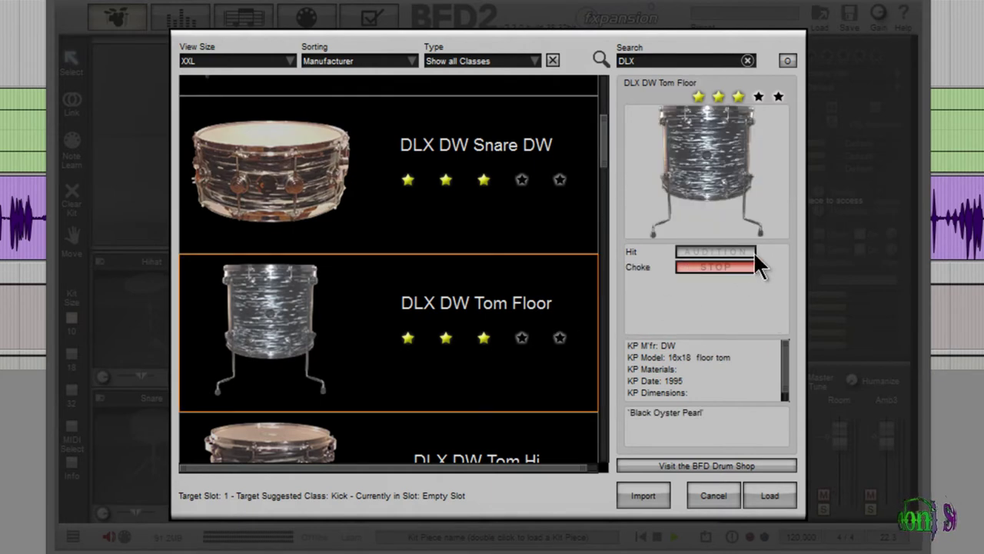
scroll(602, 142, "down", 4)
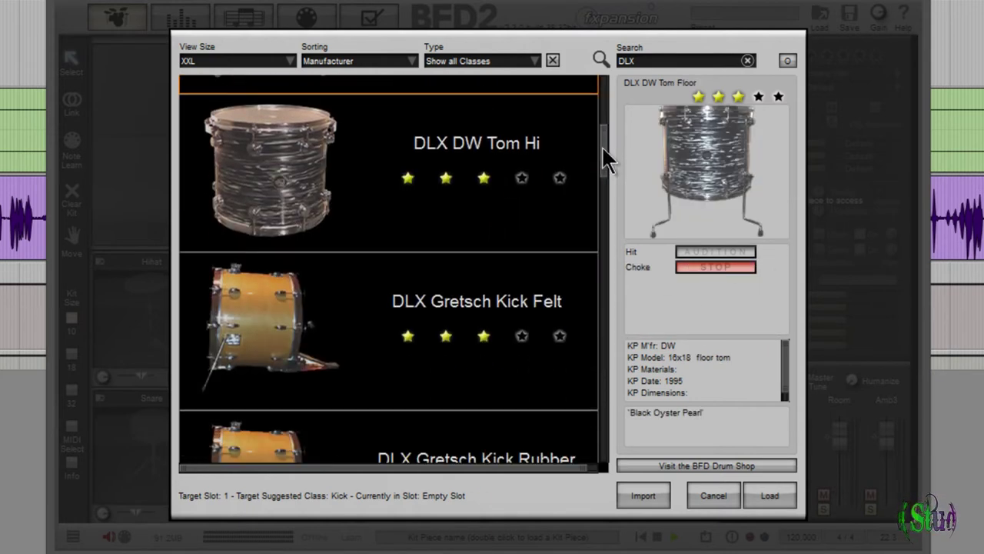
left_click(534, 232)
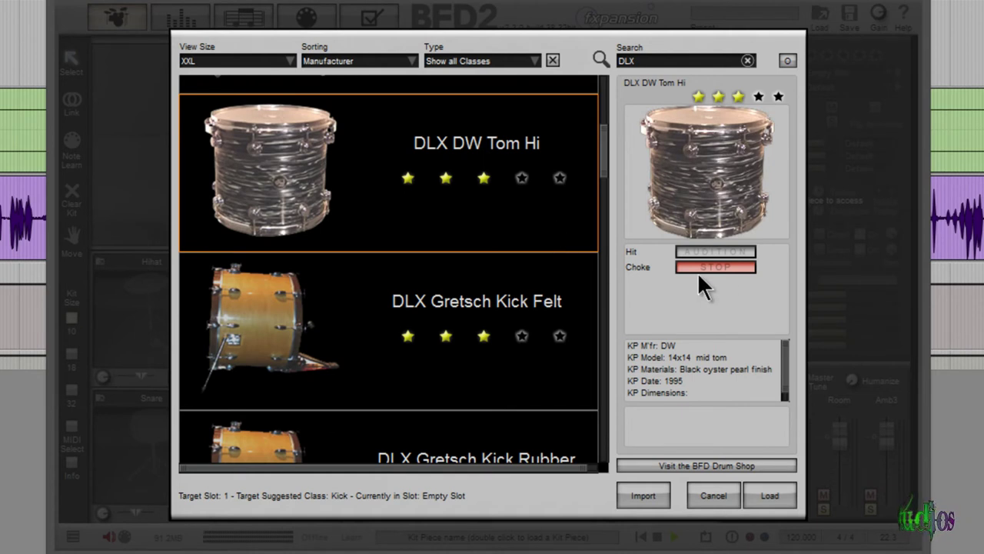
left_click(748, 250)
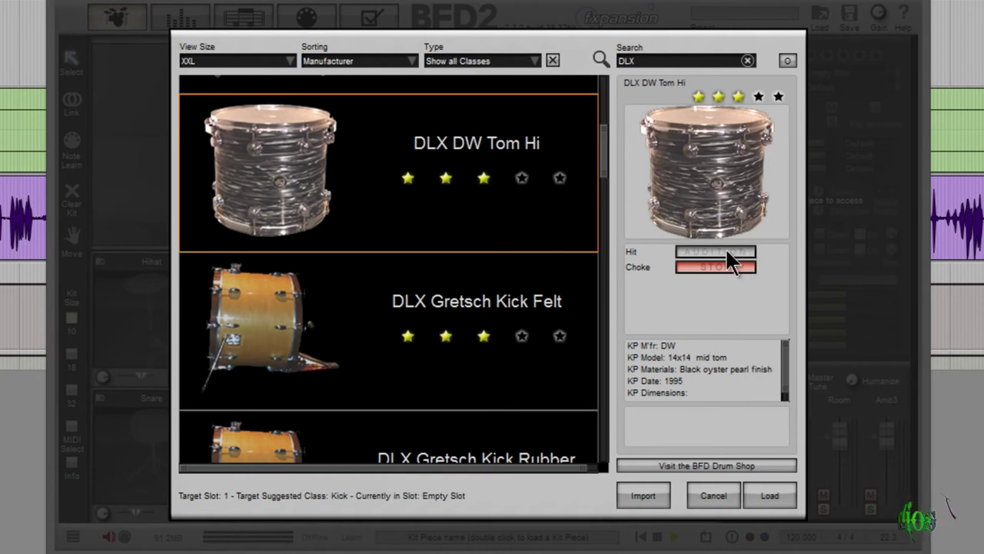
Step: Audition the DLX Gretsch Kick Felt, Kick Rubber, Tom Floor, Tom Hi and Tom Mid
left_click(576, 297)
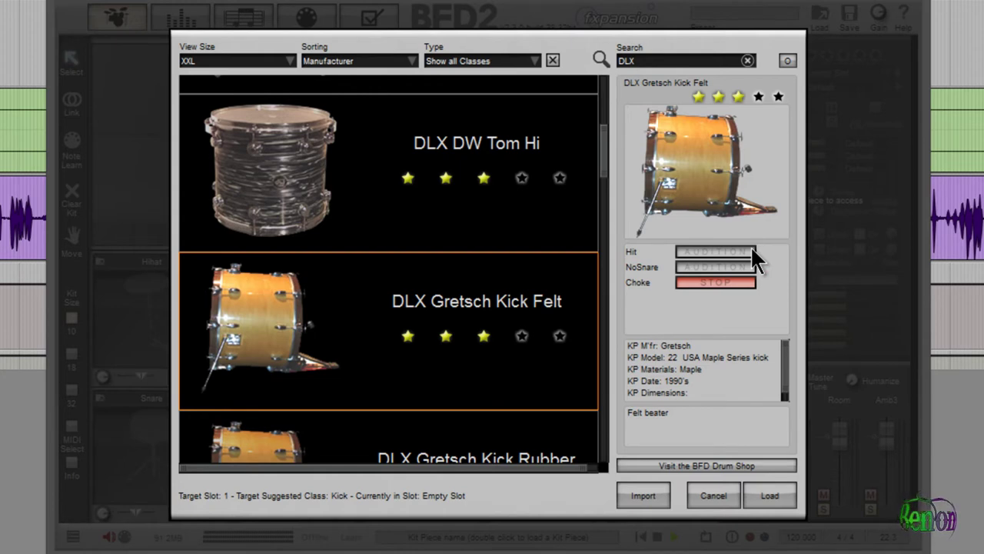
scroll(604, 155, "down", 3)
left_click(567, 211)
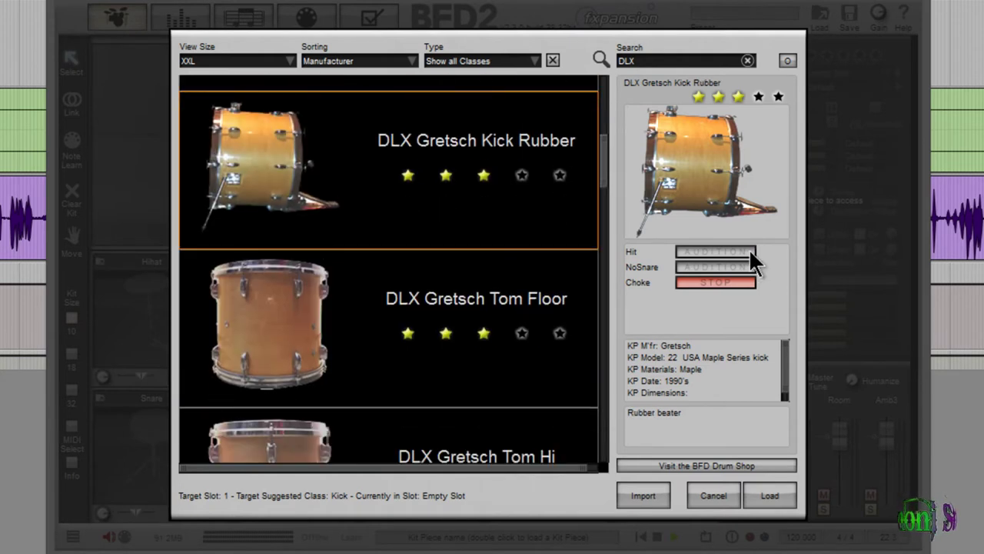
left_click(576, 315)
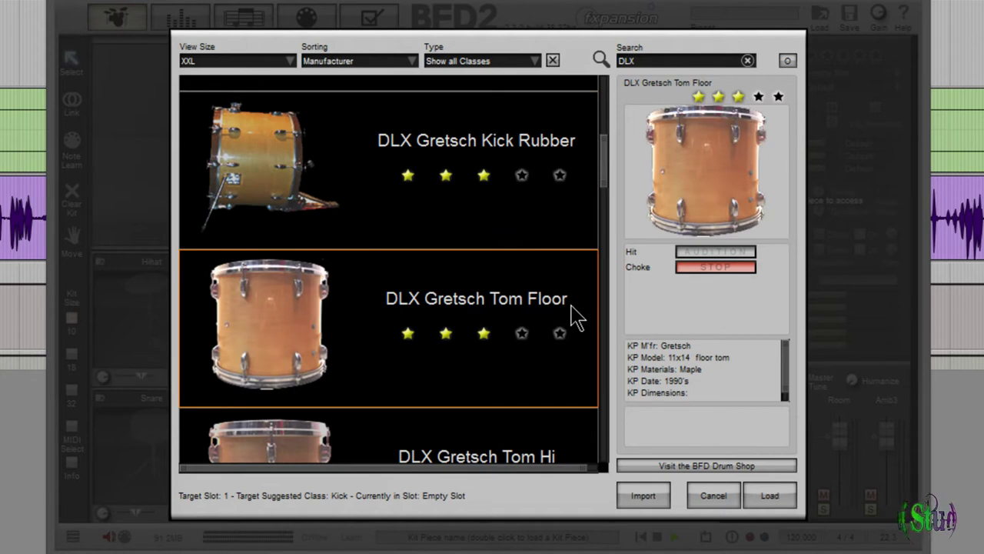
scroll(561, 312, "down", 2)
left_click(550, 303)
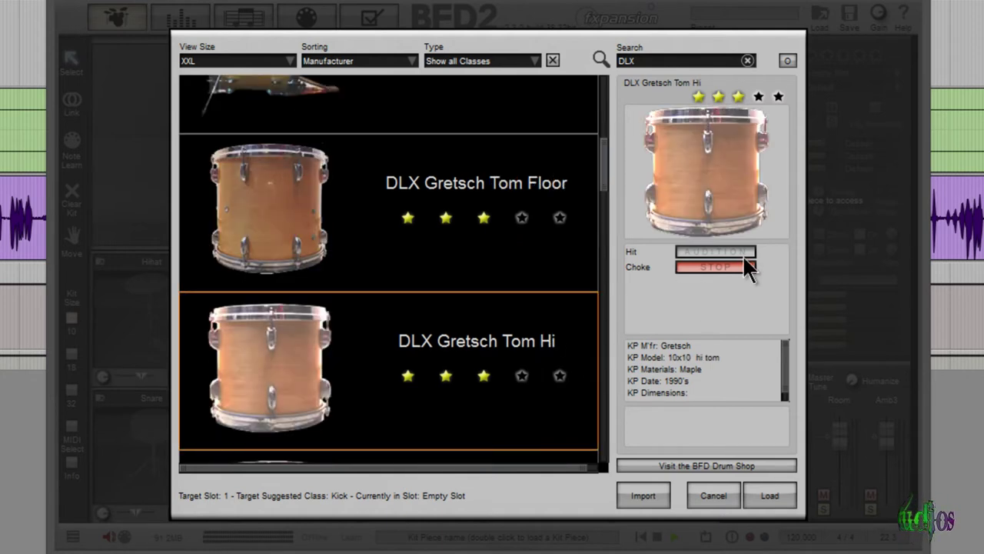
scroll(604, 193, "down", 5)
left_click(576, 223)
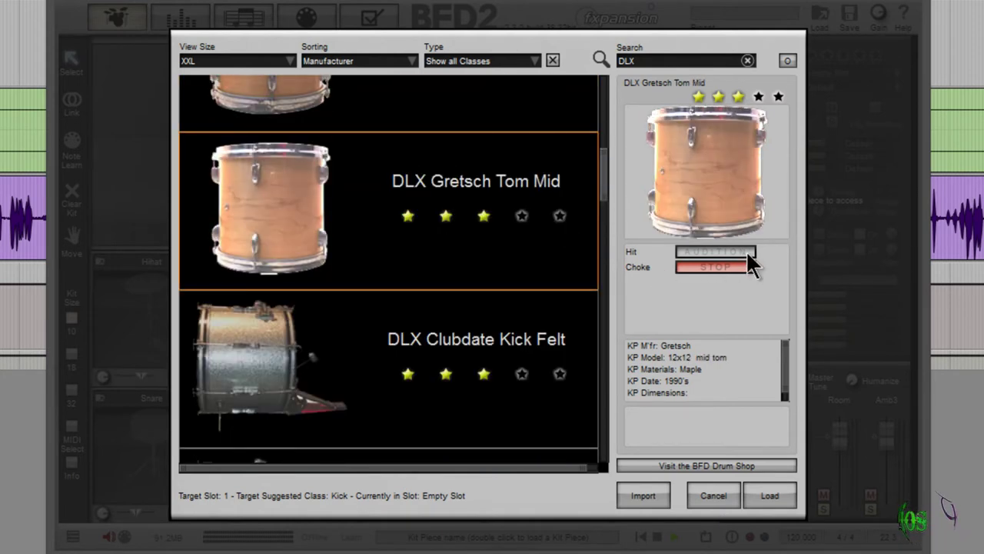
Step: Audition the DLX Clubdate Kick Rubber, Tom Floor and Tom Hi
scroll(604, 189, "down", 4)
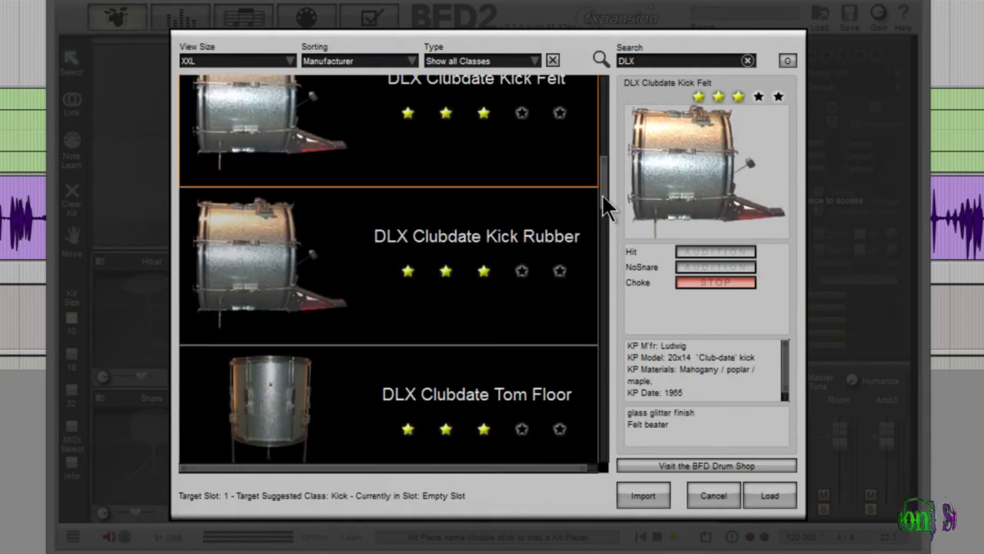
scroll(605, 198, "up", 2)
scroll(607, 203, "down", 1)
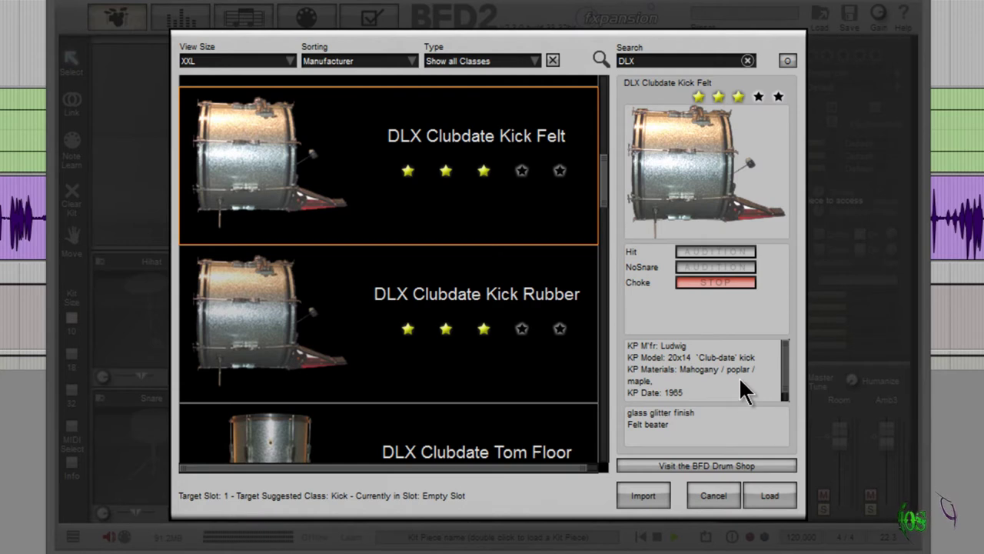
left_click(559, 285)
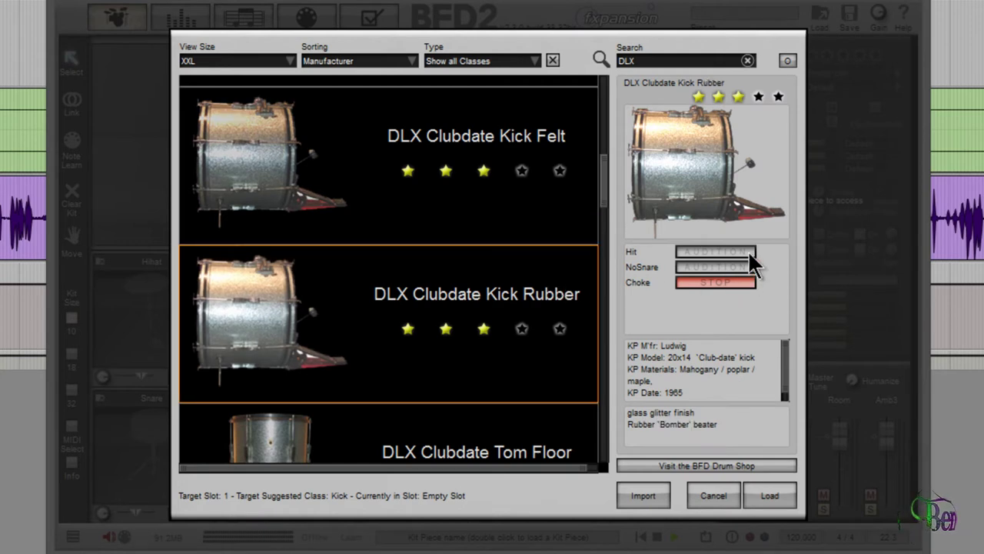
scroll(605, 192, "down", 1)
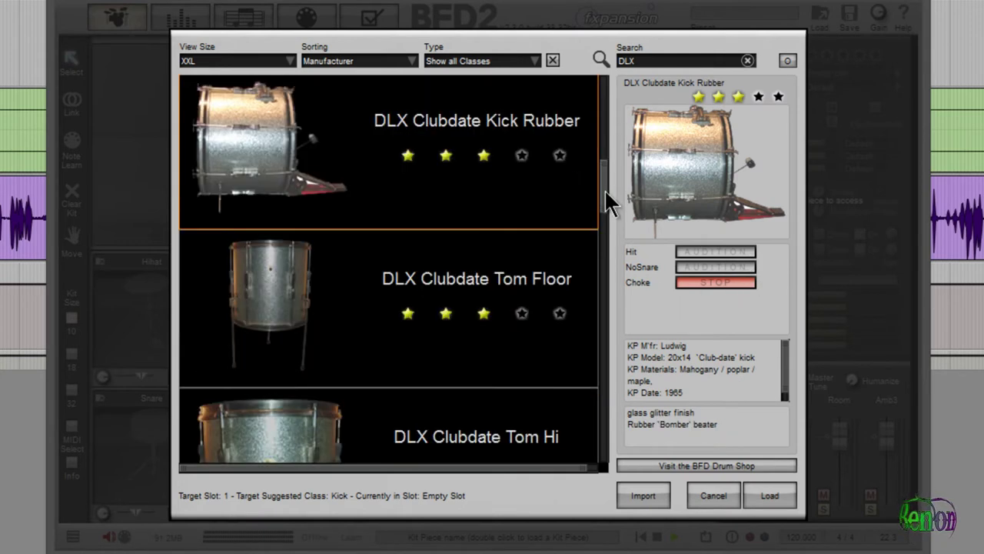
scroll(605, 189, "down", 1)
left_click(561, 235)
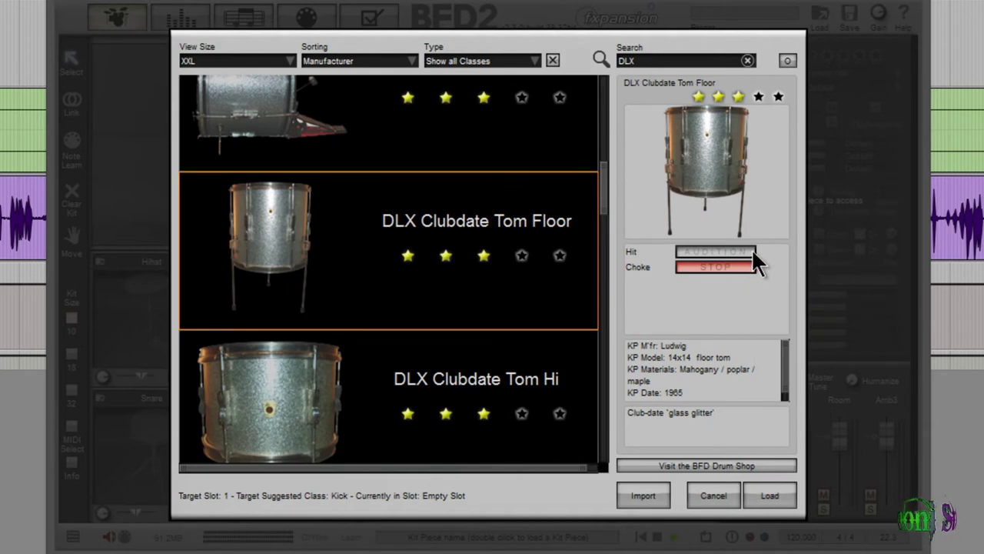
left_click(572, 377)
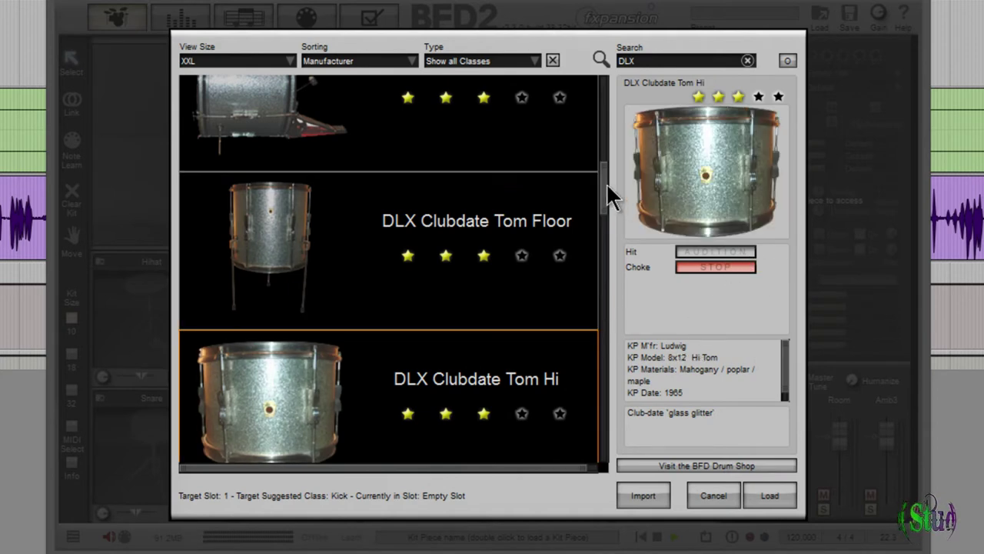
Step: Audition the DLX Ludwig 1927 Acrolite, 502 and Piccolo 13 snares
scroll(604, 192, "down", 3)
scroll(604, 194, "up", 1)
left_click(554, 334)
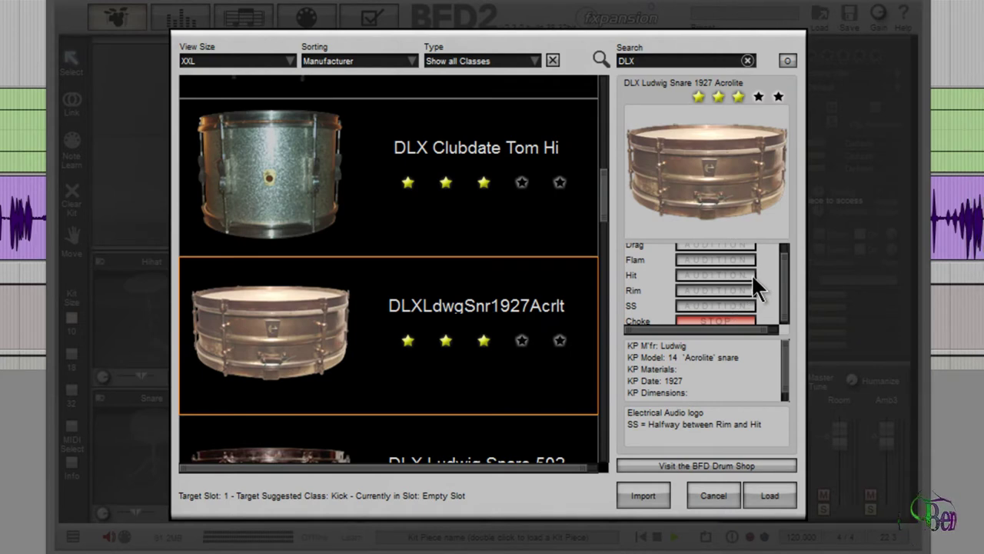
scroll(561, 253, "down", 2)
left_click(561, 253)
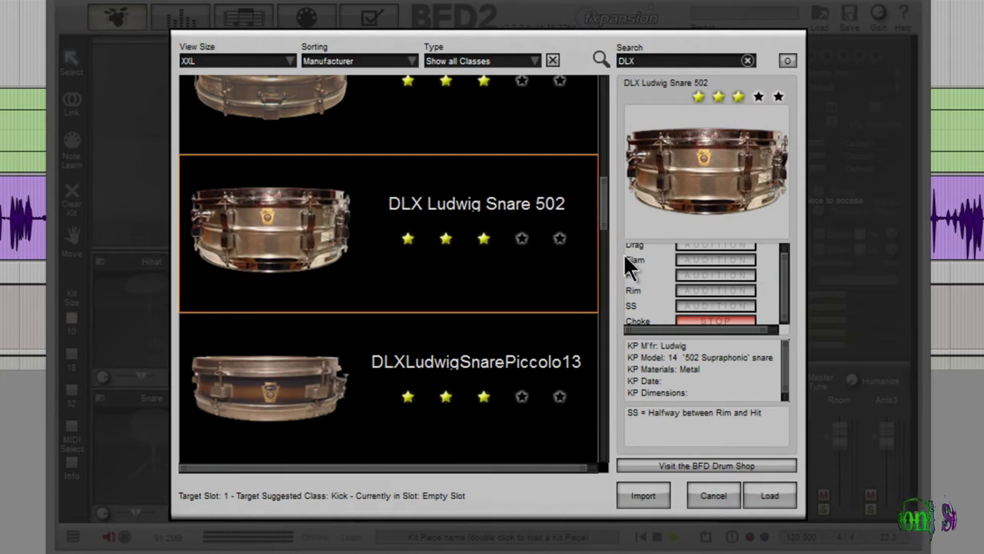
left_click(555, 366)
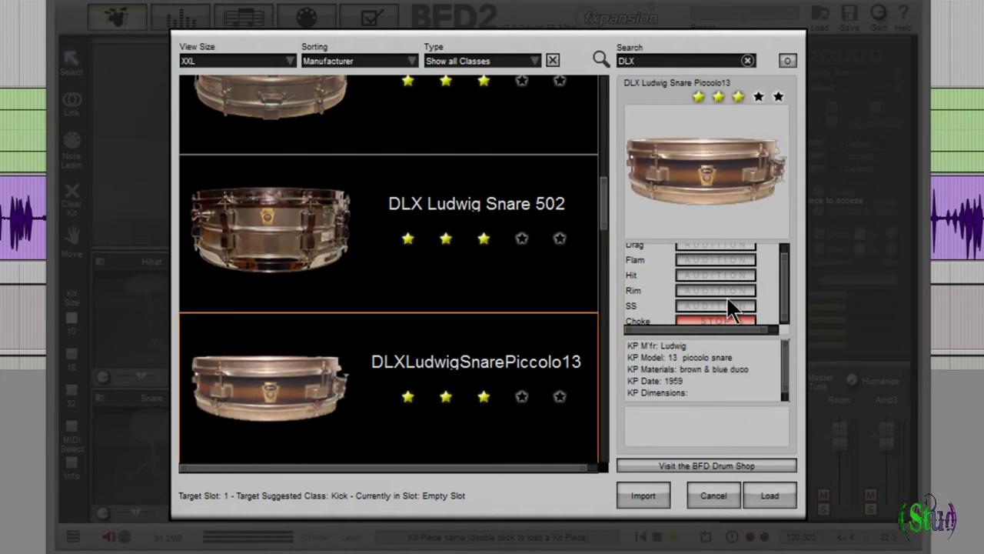
Step: Audition the DLX Orange Kick Felt, Kick Rubber, Tom Floor, Tom Hi and Tom Mid
key("Down")
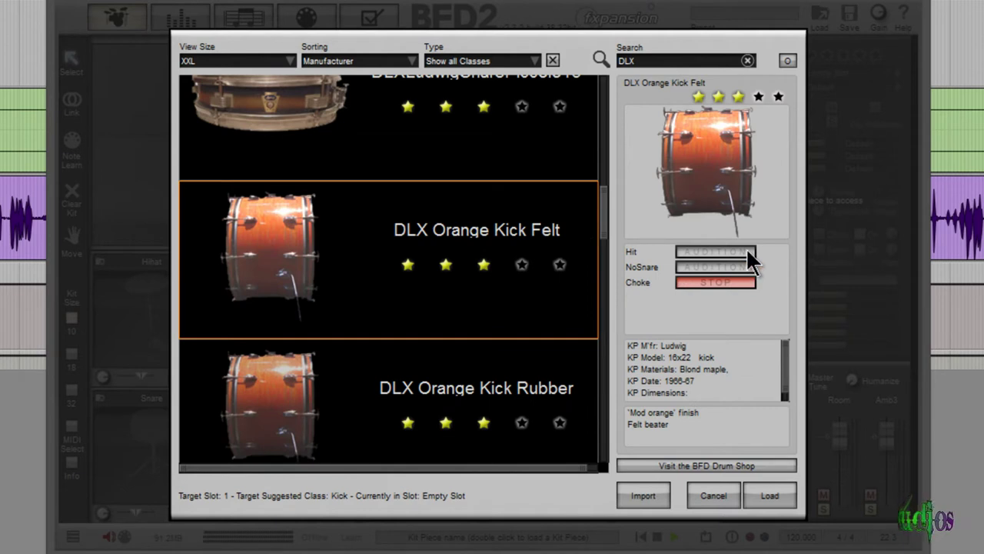
left_click(587, 379)
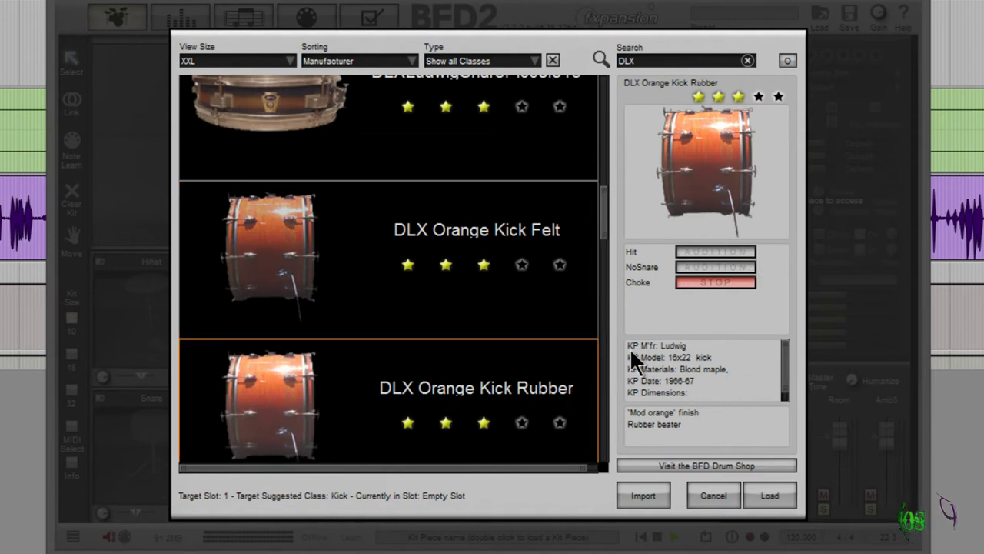
key("Down")
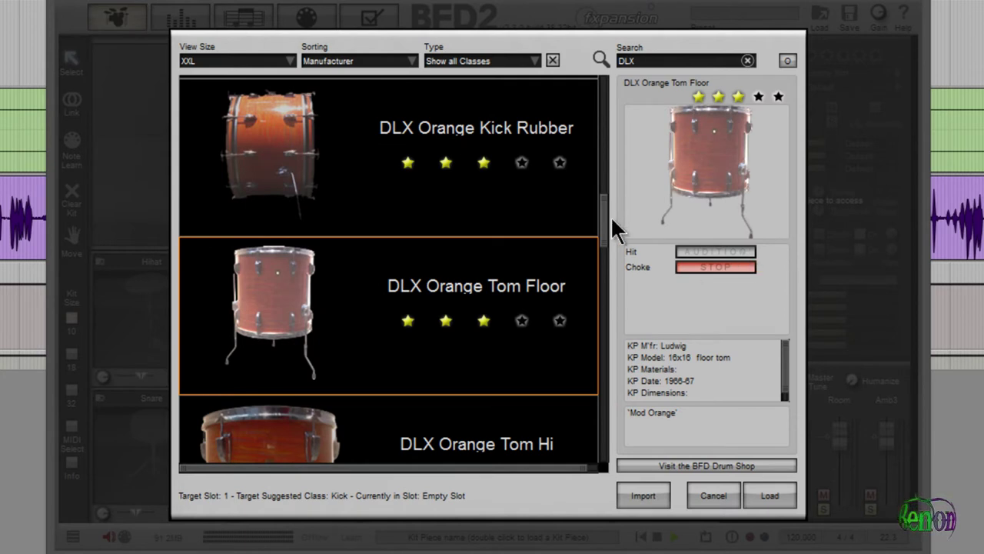
key("Down")
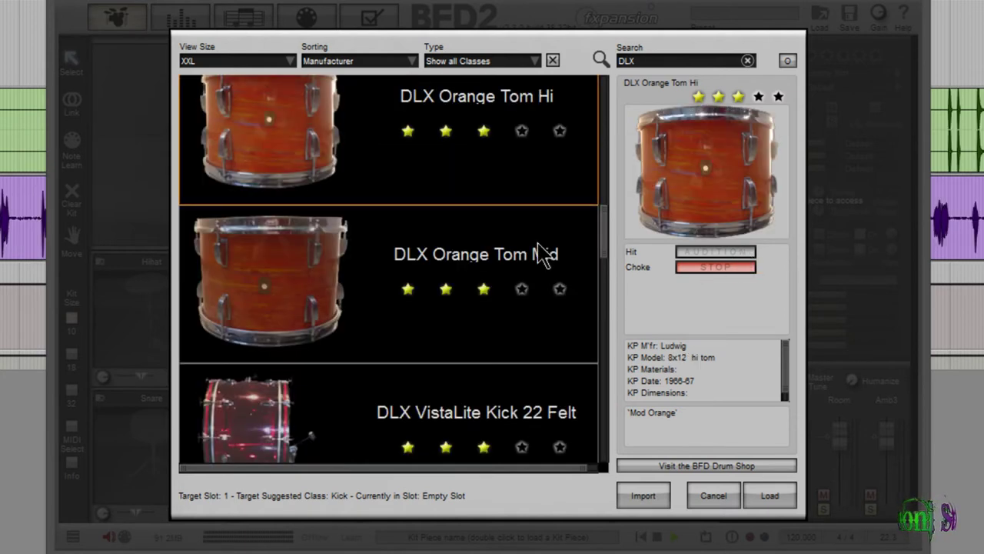
key("Down")
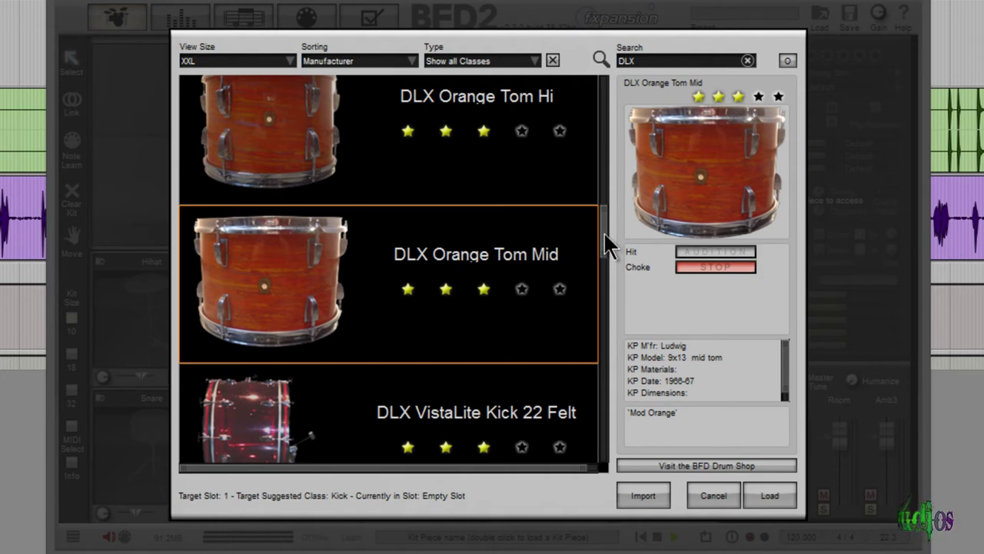
scroll(603, 234, "down", 1)
left_click_drag(603, 234, 604, 240)
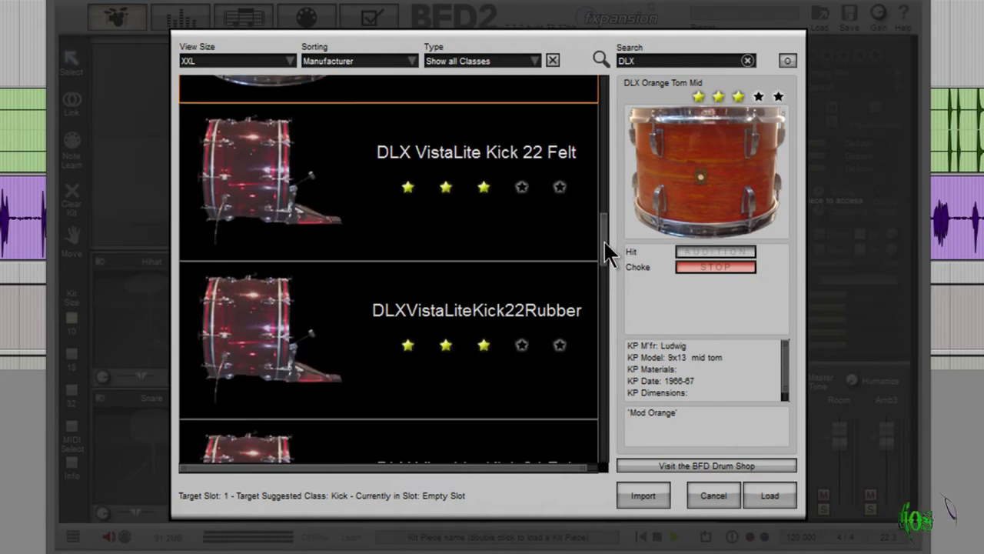
Step: Audition the DLX VistaLite Kick 22 Felt, Kick 22 Rubber, Kick 24 Felt and VistaLite Snare
left_click(552, 240)
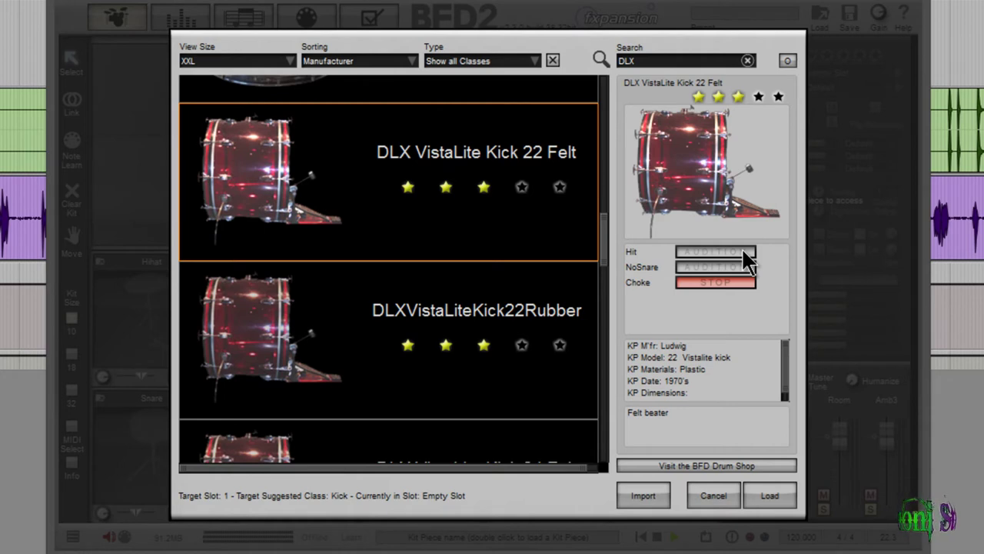
left_click(576, 308)
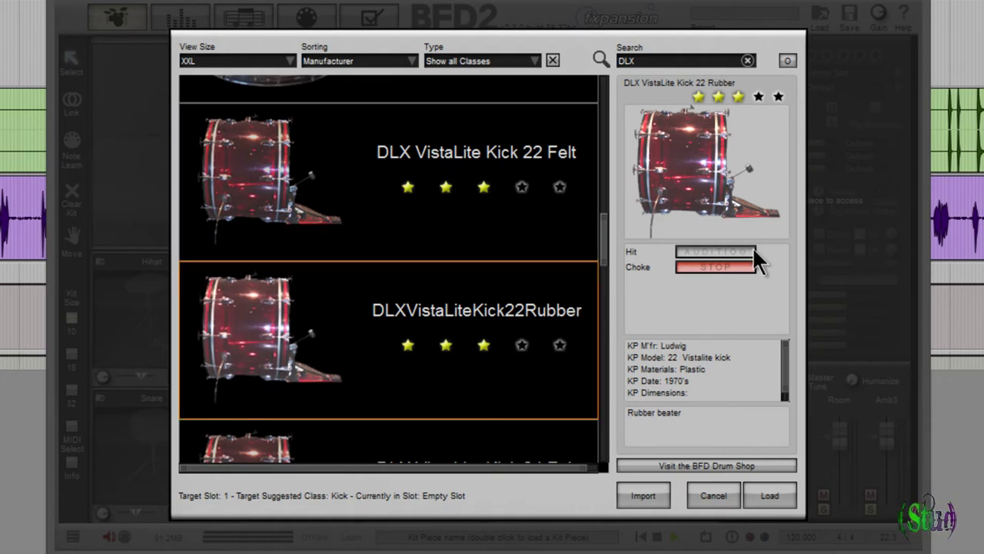
scroll(602, 238, "down", 3)
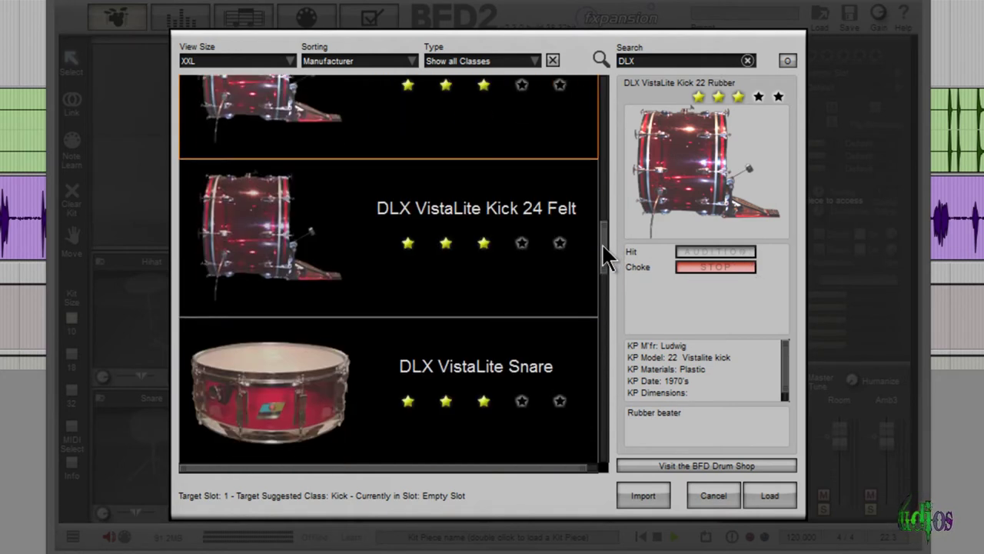
left_click(542, 289)
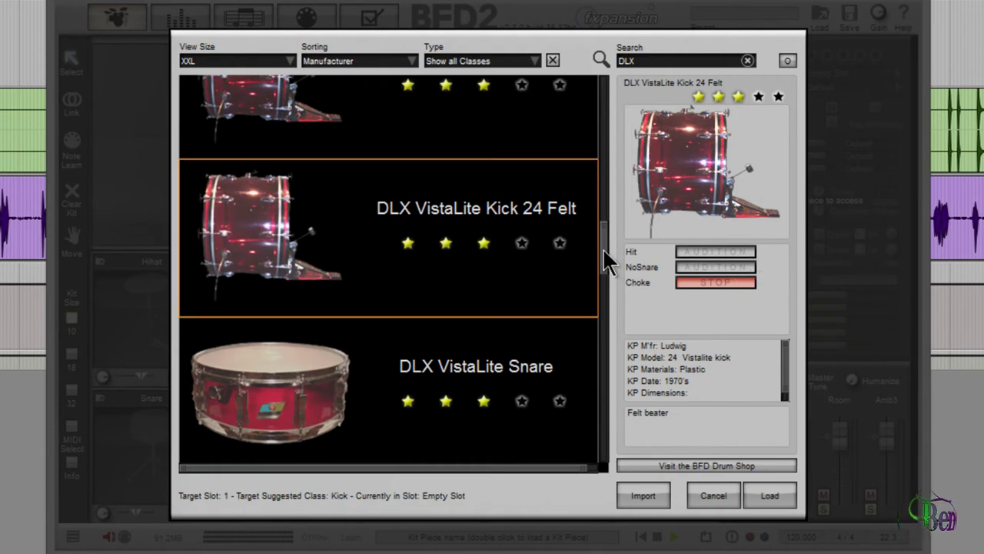
scroll(603, 248, "down", 1)
left_click(532, 329)
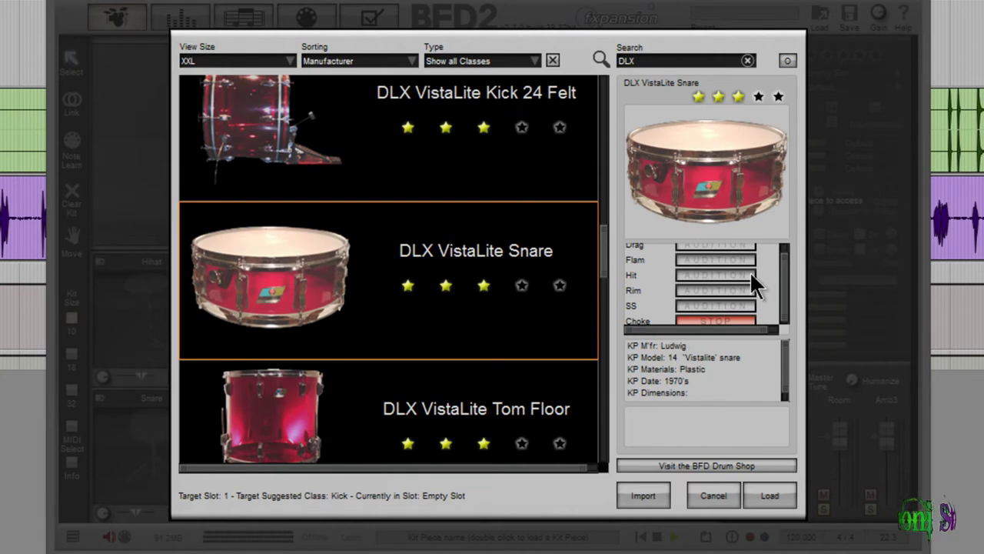
Step: Audition the DLX VistaLite and VistaLite2 Floor, Hi and Mid toms
key("Down")
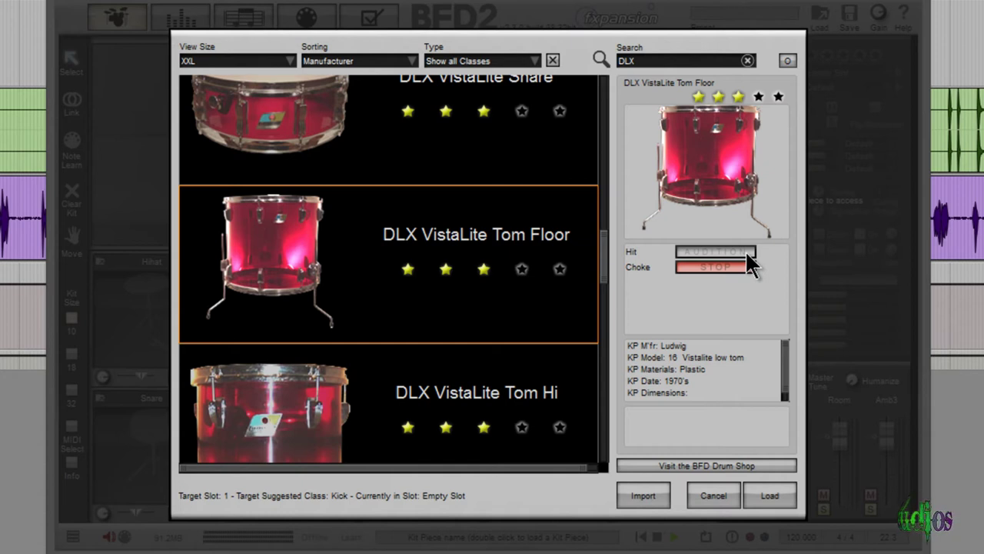
scroll(602, 263, "down", 2)
left_click(562, 275)
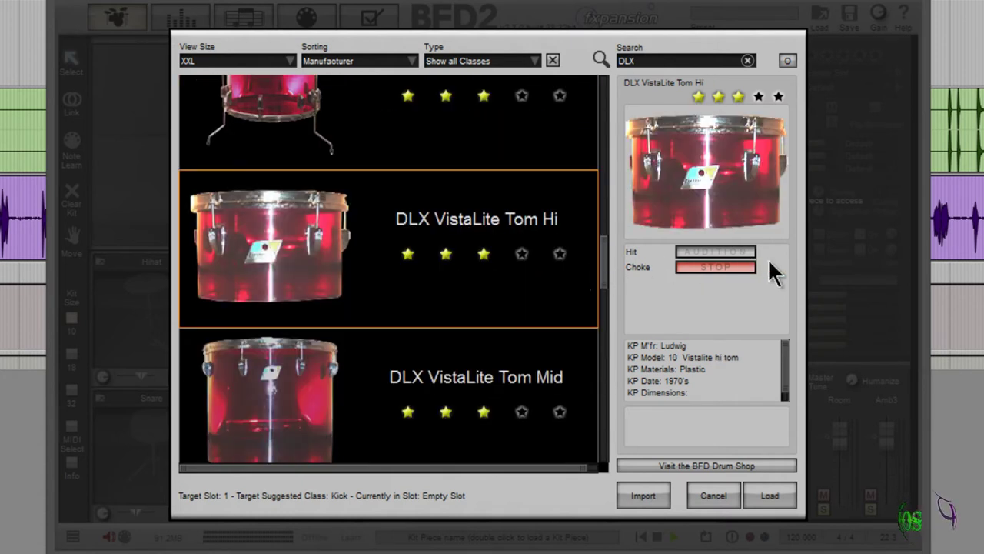
left_click(582, 375)
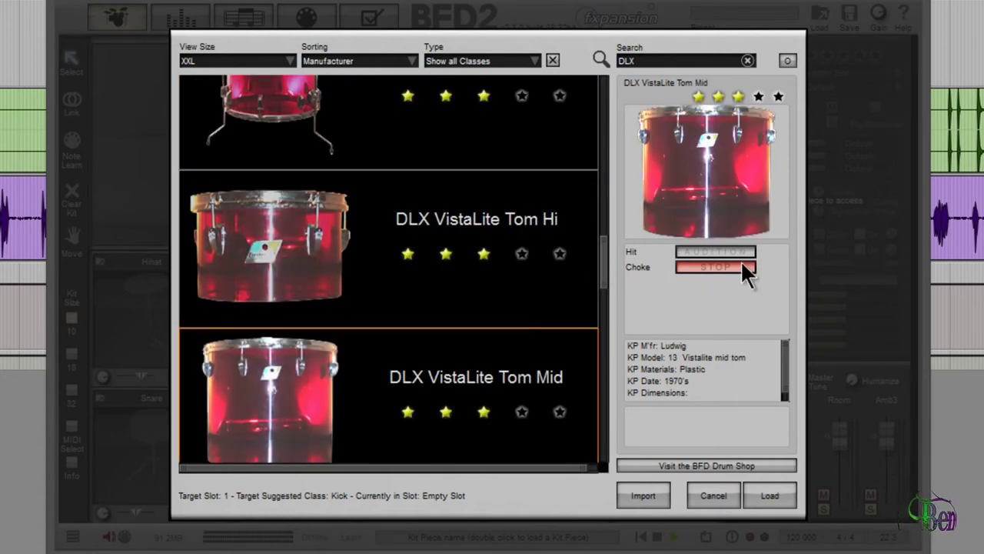
scroll(608, 273, "down", 2)
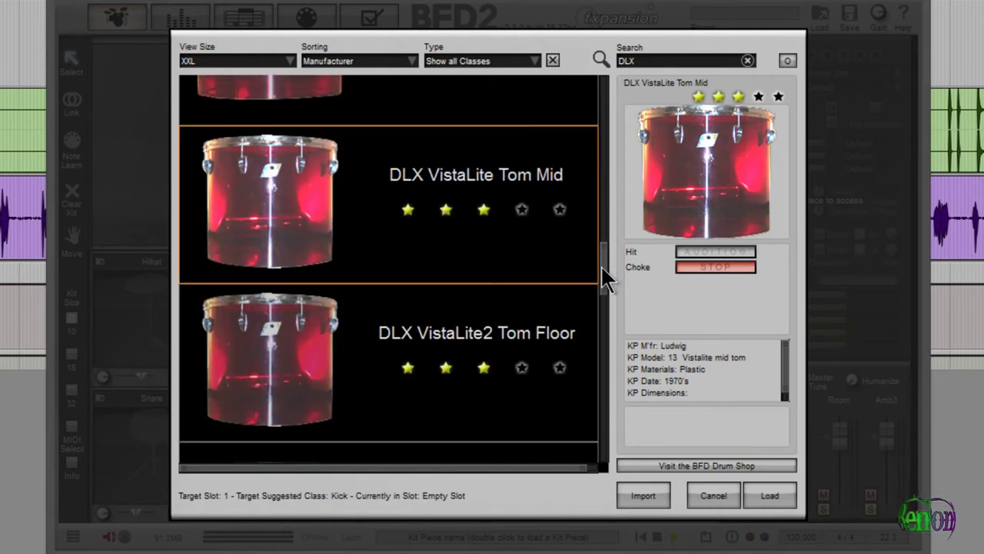
key("Down")
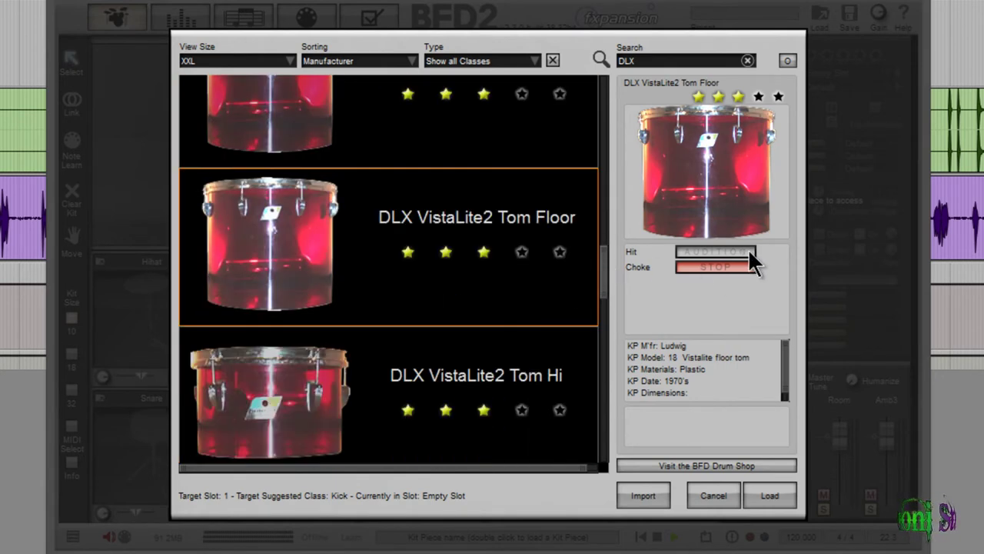
left_click(558, 361)
scroll(605, 277, "down", 2)
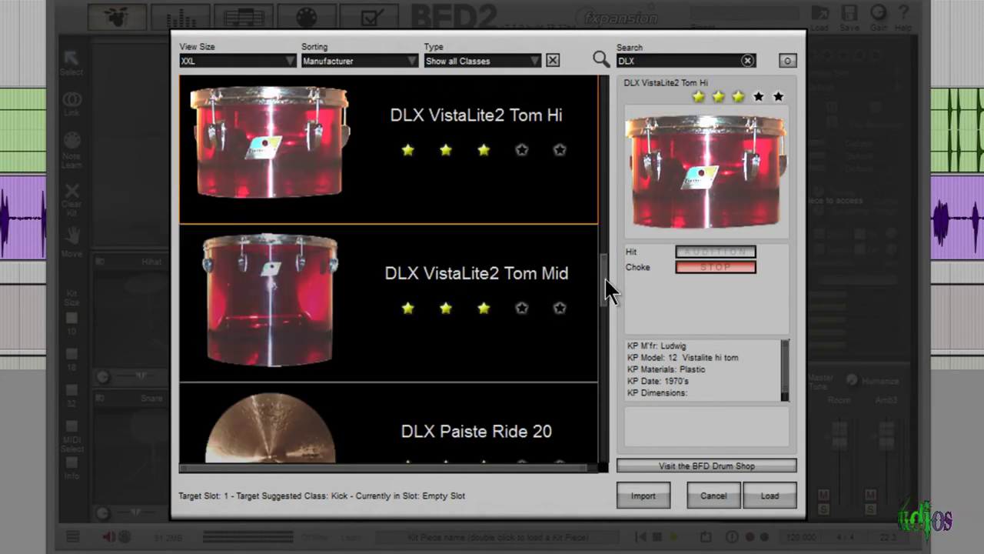
left_click(584, 300)
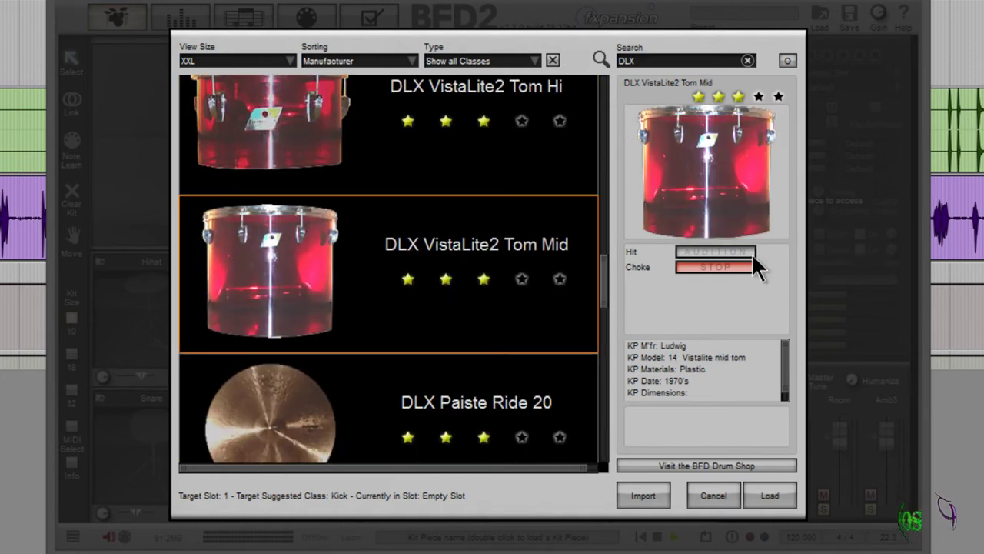
Step: Audition the DLX Paiste Ride 20, Sabian China 18 AA Fast and Sabian Crash 16 AA Rock cymbals
scroll(603, 274, "down", 3)
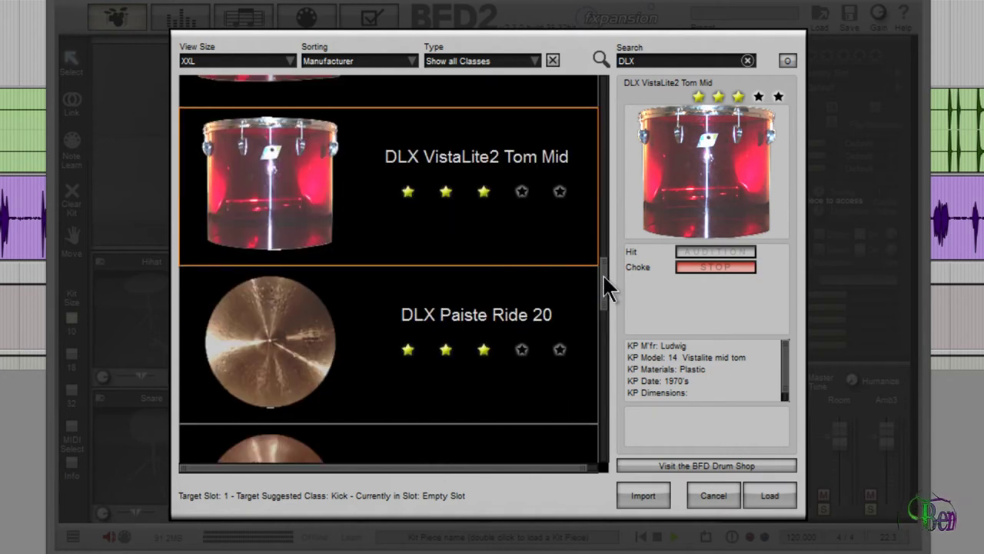
scroll(603, 281, "down", 1)
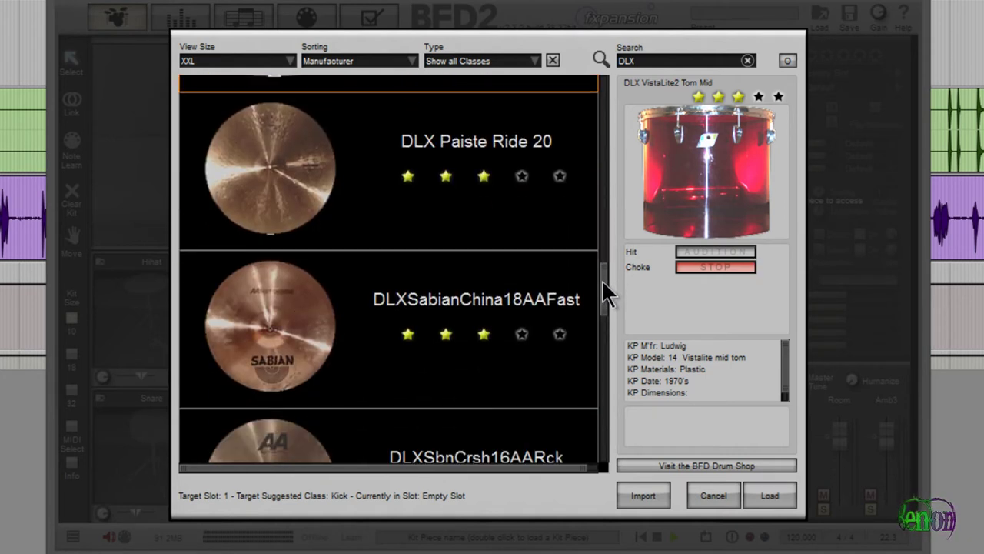
left_click(543, 232)
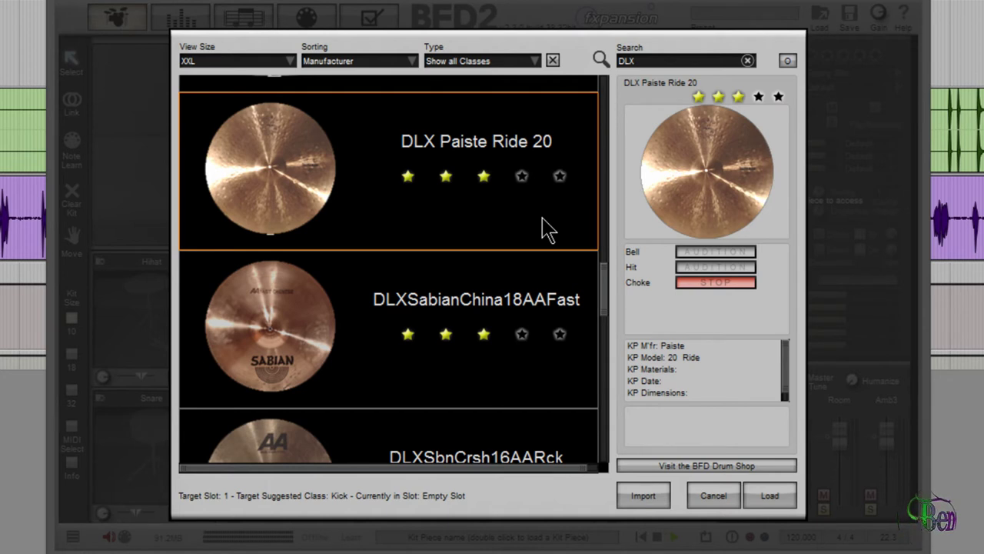
left_click(548, 314)
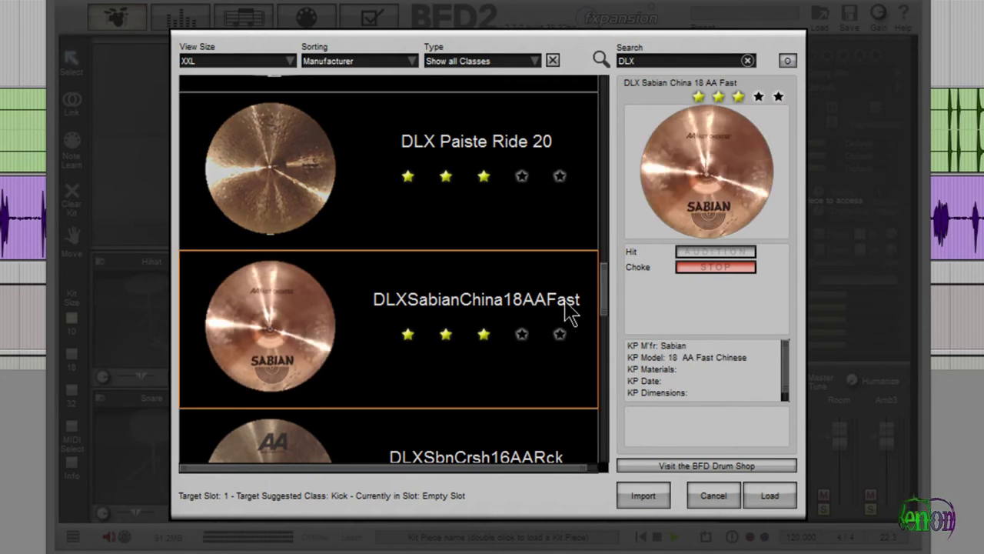
scroll(603, 285, "down", 3)
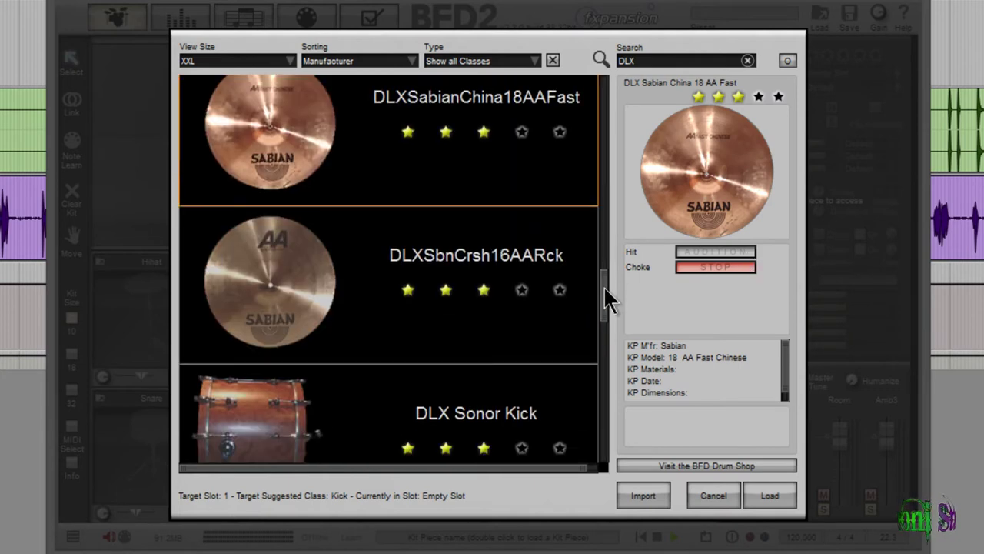
left_click(569, 288)
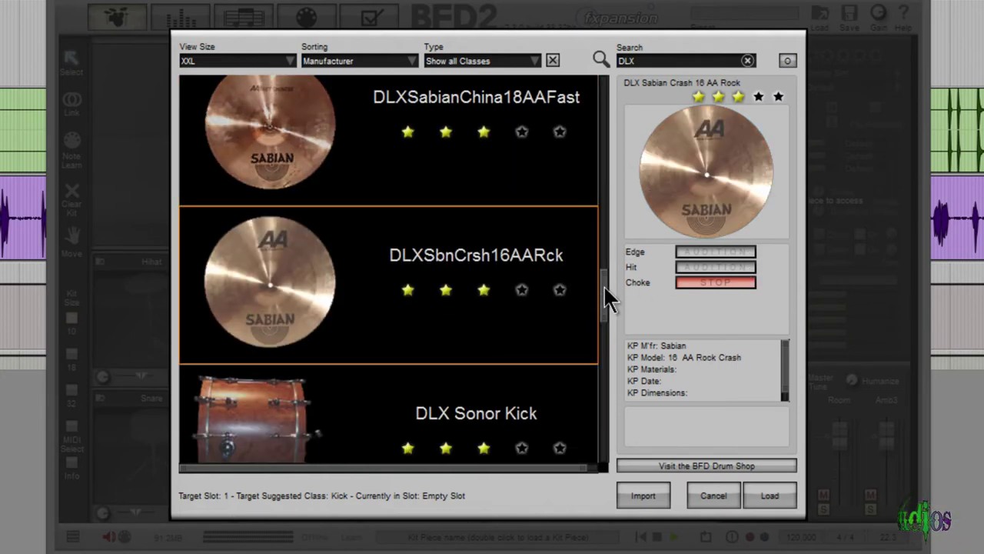
scroll(603, 284, "down", 2)
Step: Audition the DLX Sonor Kick, Snare, and Floor, Hi and Mid toms
scroll(602, 292, "down", 1)
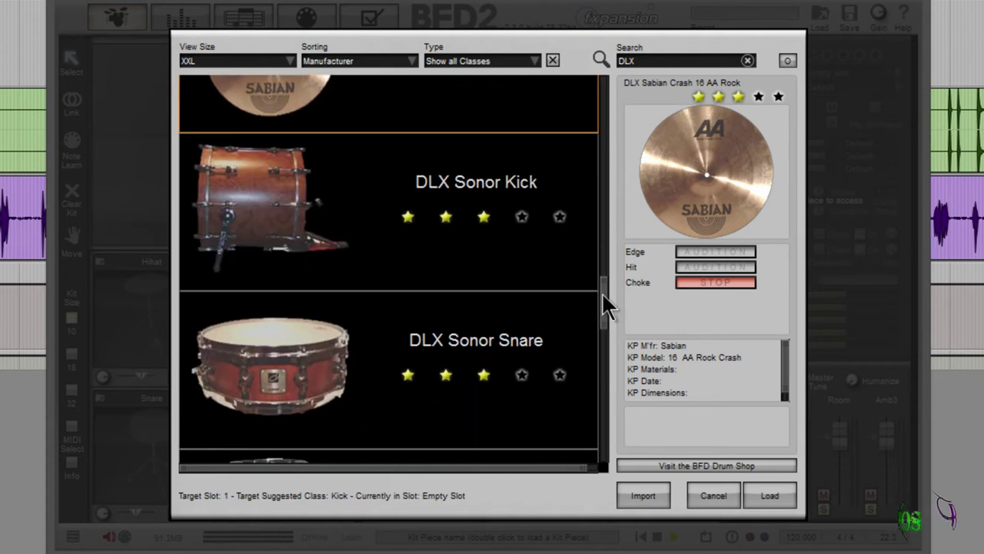
scroll(601, 292, "down", 1)
left_click(582, 229)
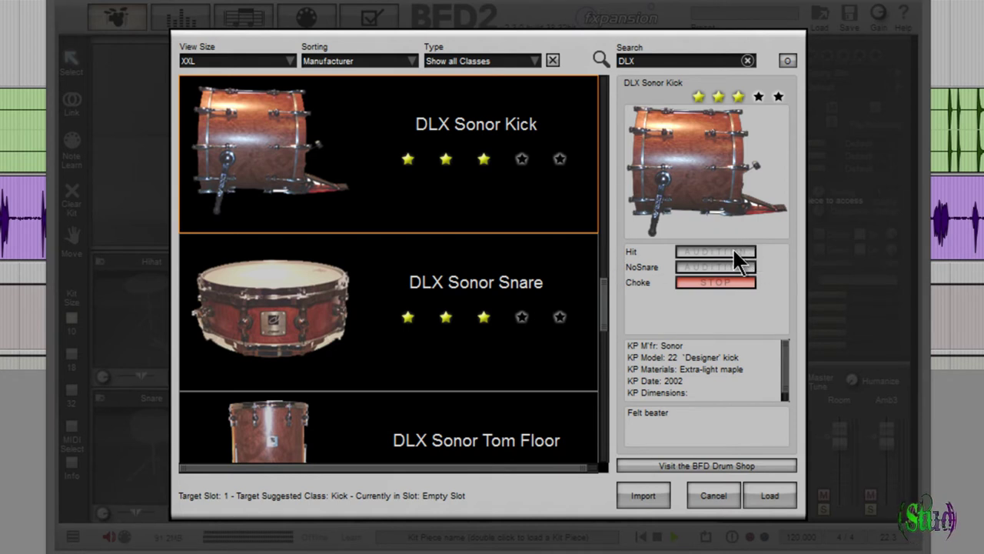
left_click(549, 281)
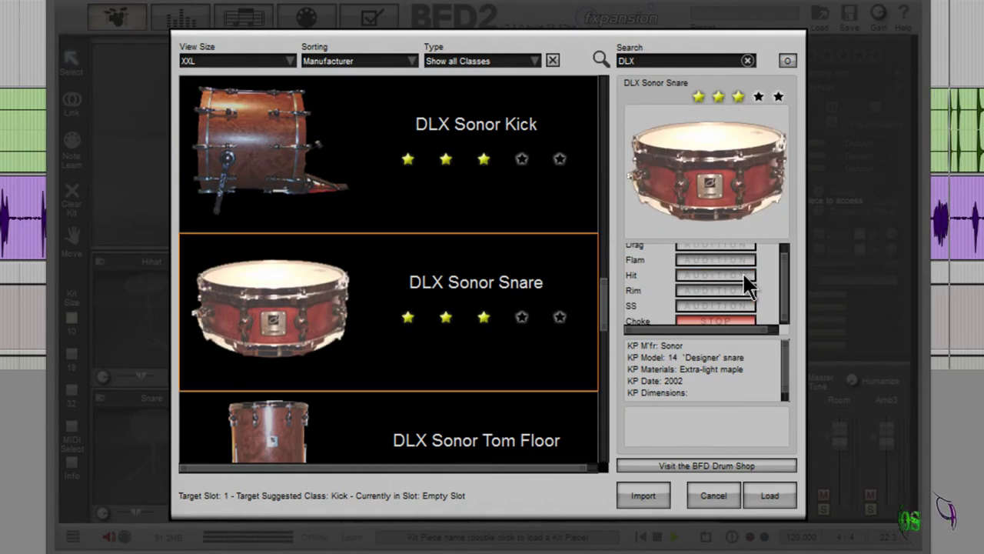
left_click_drag(601, 284, 602, 298)
key("Down")
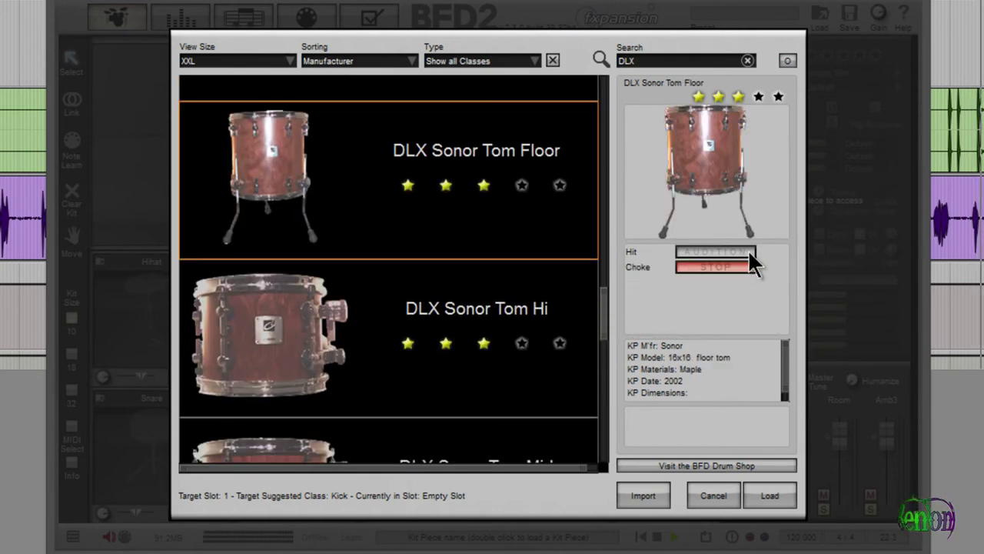
left_click(546, 292)
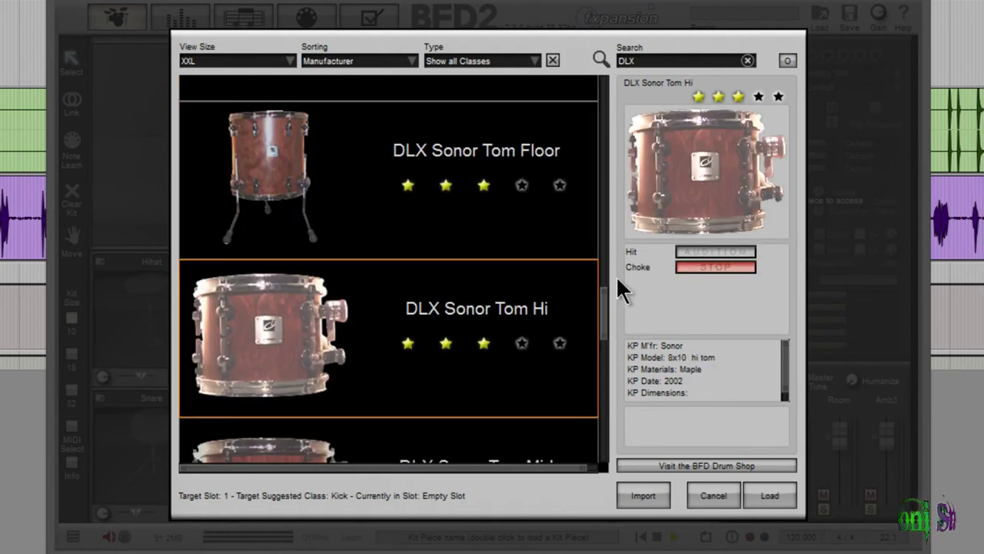
key("Down")
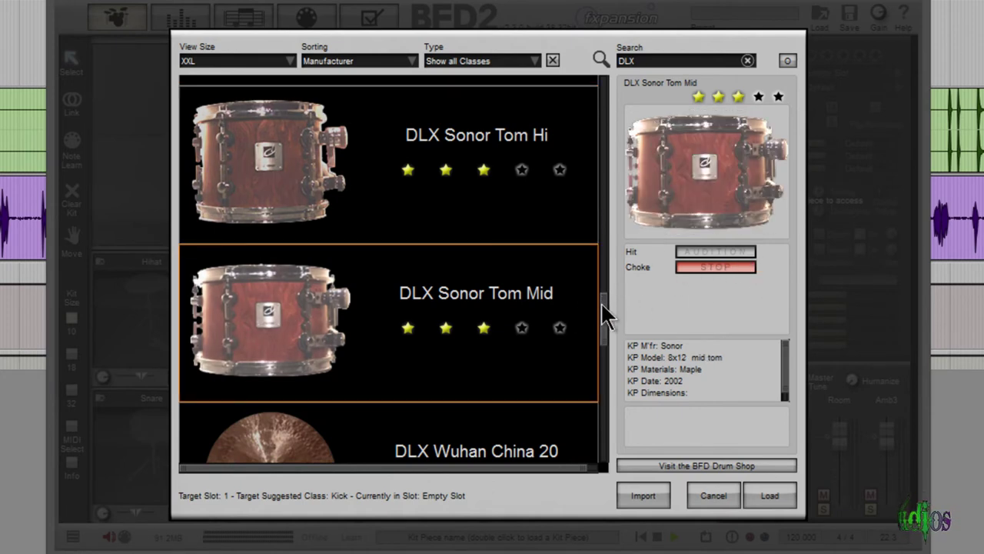
Step: Audition the DLX Wuhan China 20 cymbal and its mallet variant
scroll(600, 303, "down", 3)
left_click(573, 286)
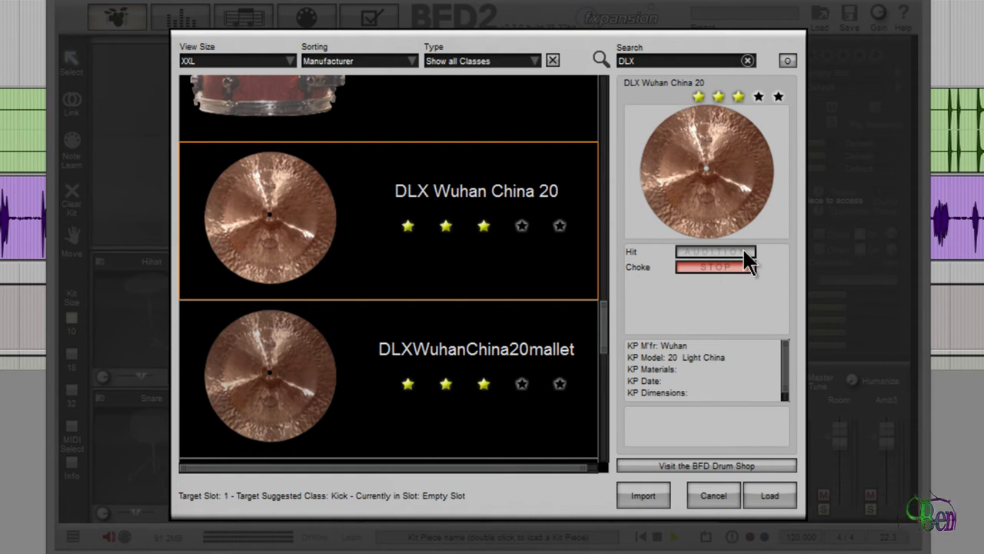
scroll(599, 326, "down", 2)
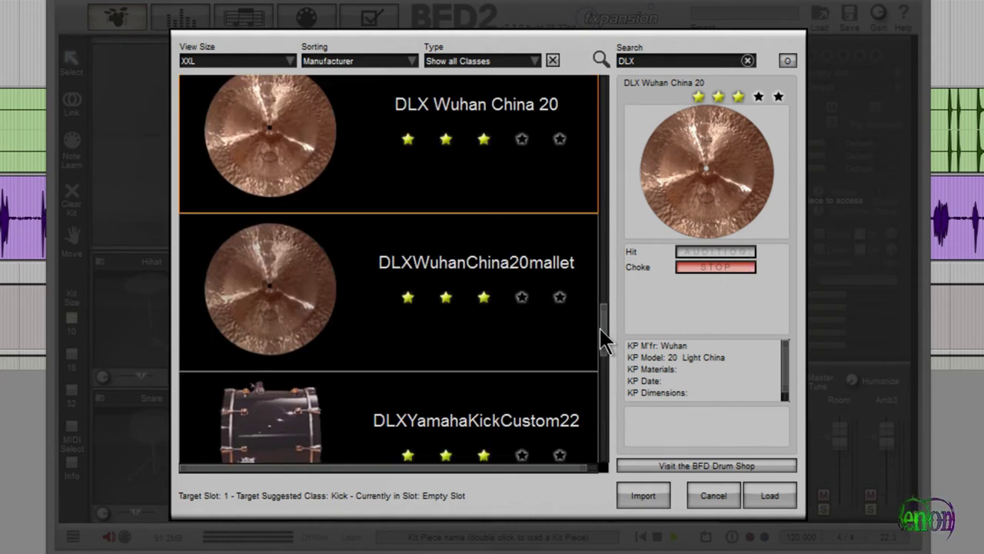
left_click(554, 333)
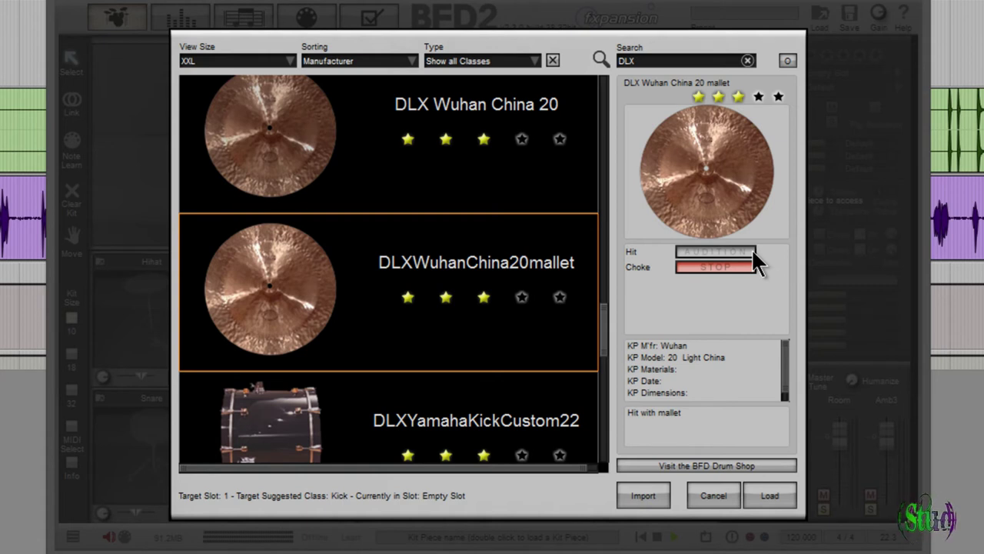
scroll(601, 316, "down", 3)
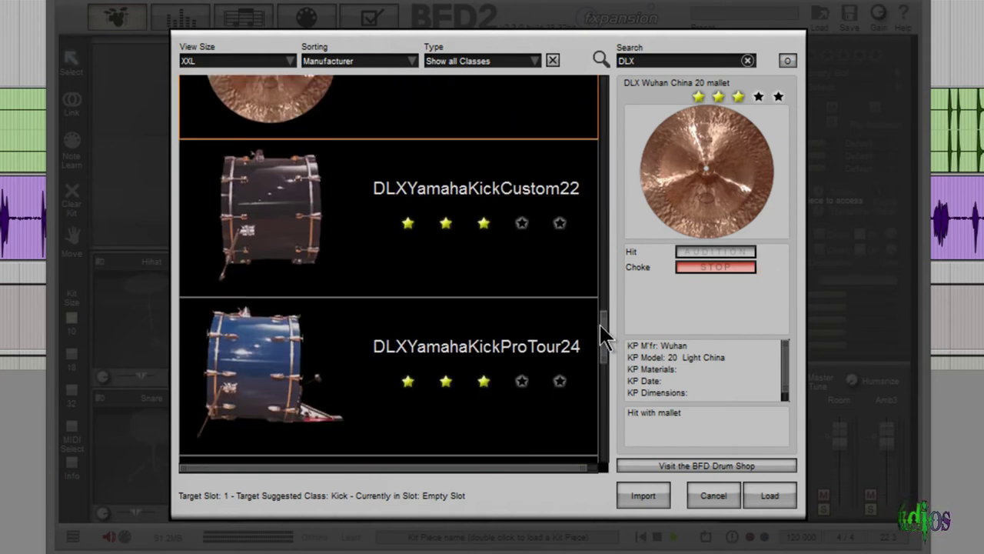
Step: Audition the DLX Yamaha Kick Custom22 and ProTour24, Manu Katche snare, and Yamaha Floor, Hi, Mid toms
left_click(584, 273)
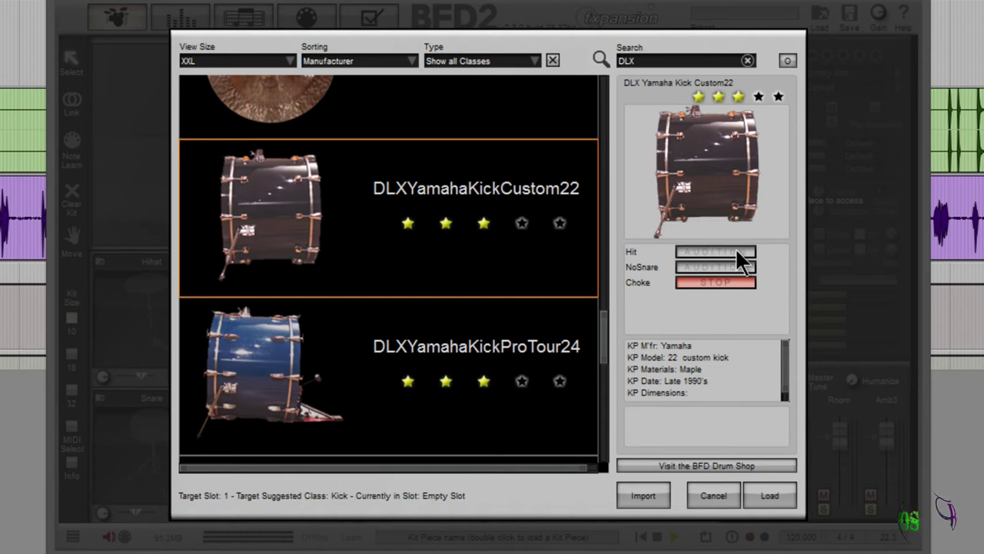
left_click(559, 343)
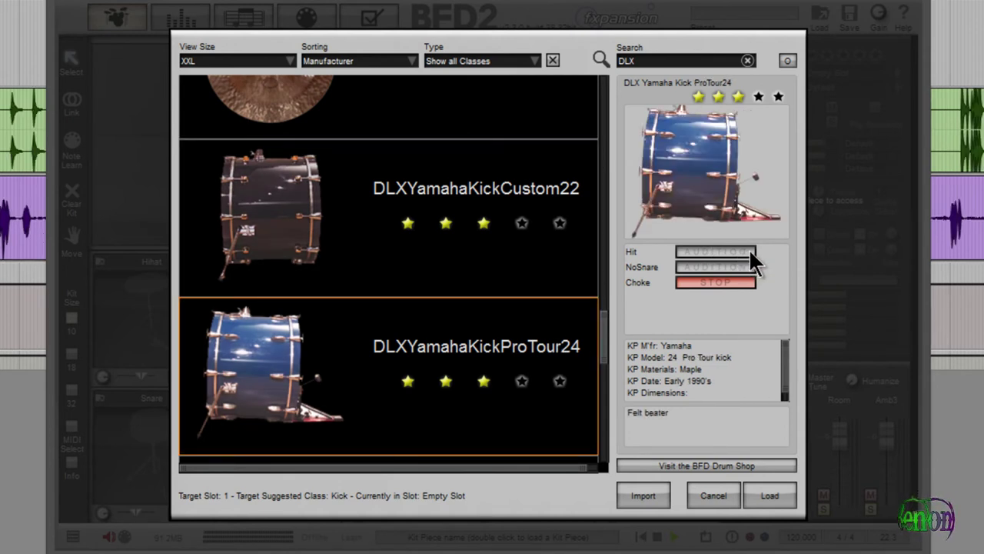
key("Down")
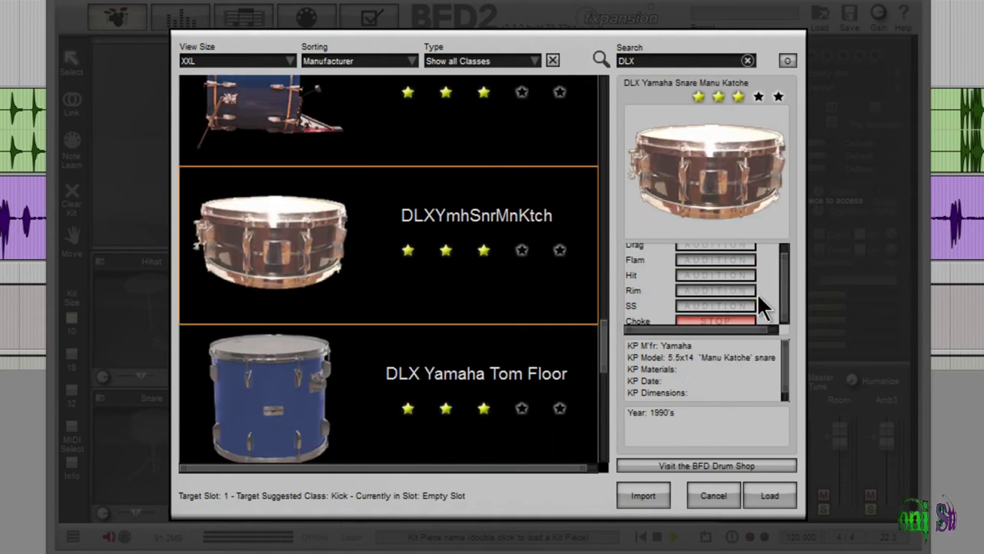
scroll(605, 331, "down", 3)
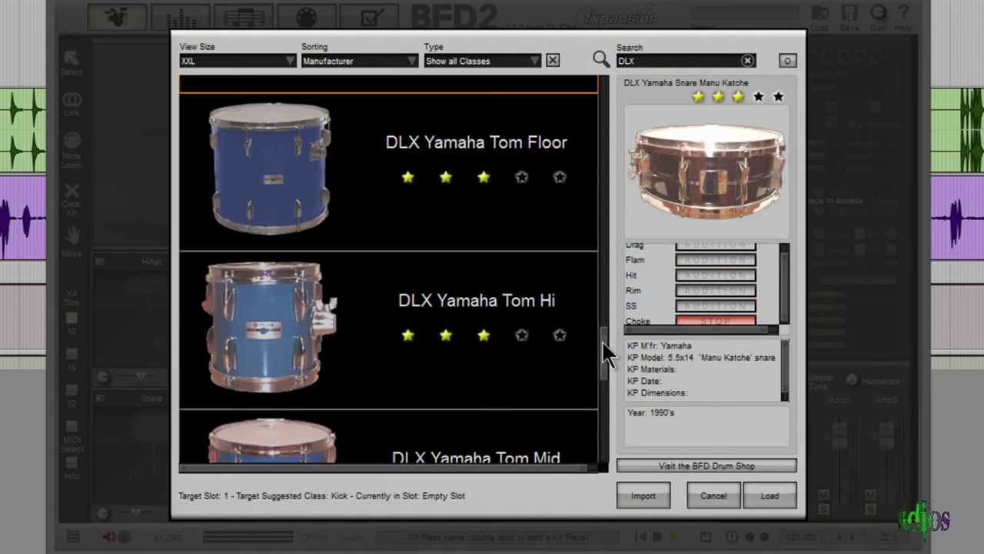
left_click(555, 219)
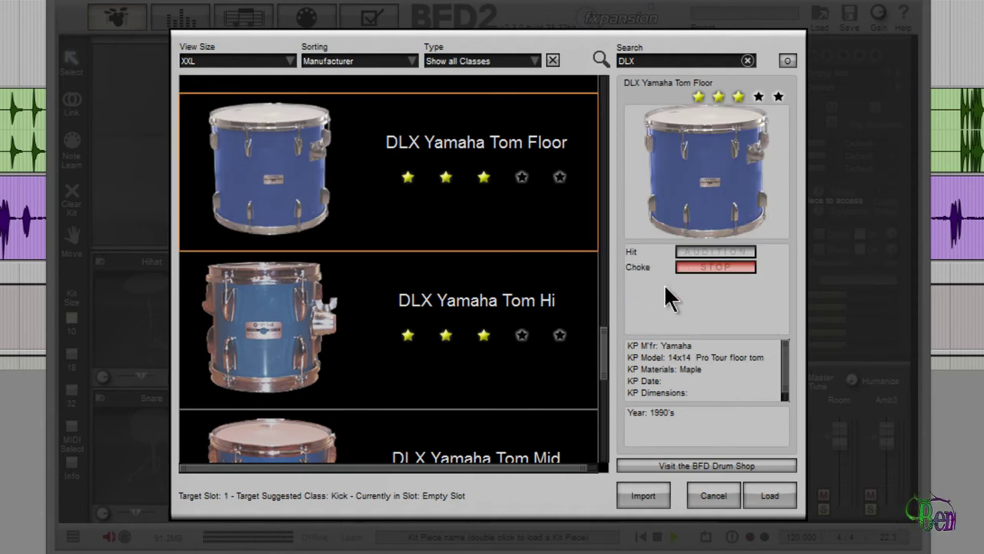
left_click(585, 300)
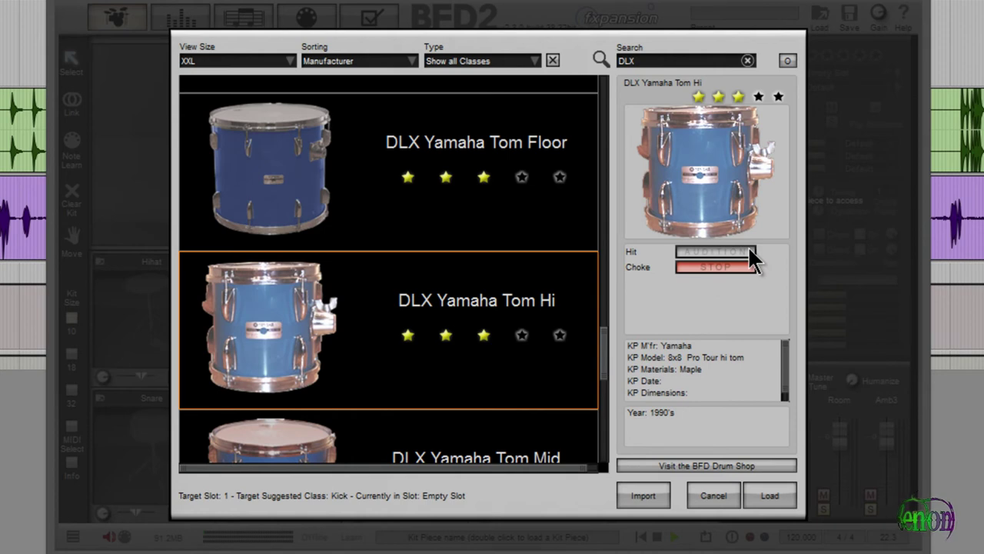
left_click(577, 437)
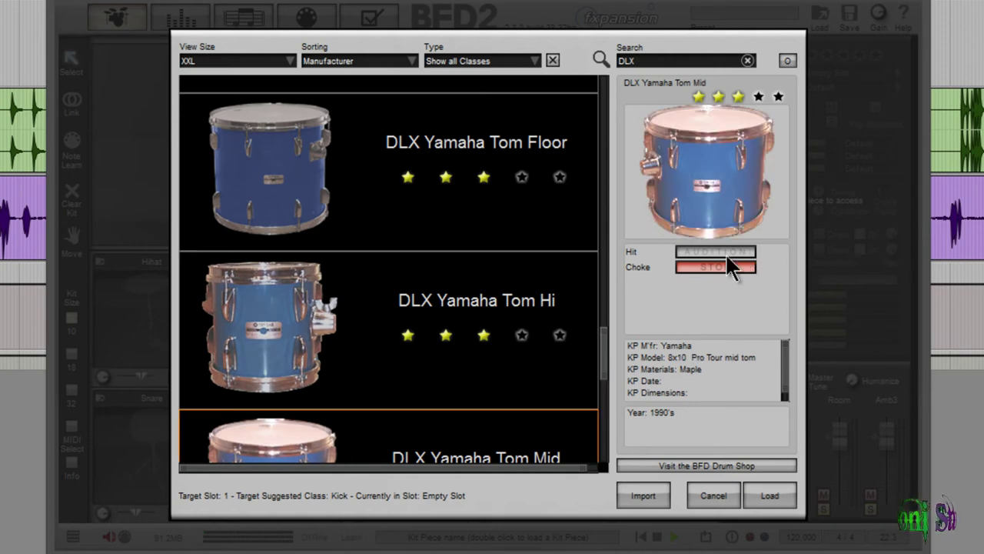
Step: Audition the DLX Zildjian Crash 16A, 16Z, 17A Brill, 18A Med and 19A Brill cymbals
scroll(608, 346, "down", 5)
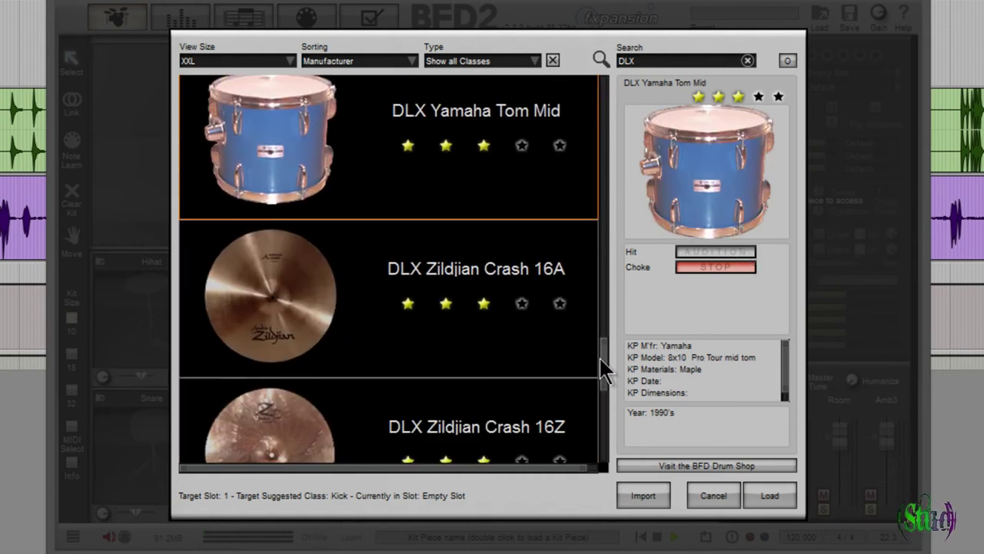
left_click(559, 275)
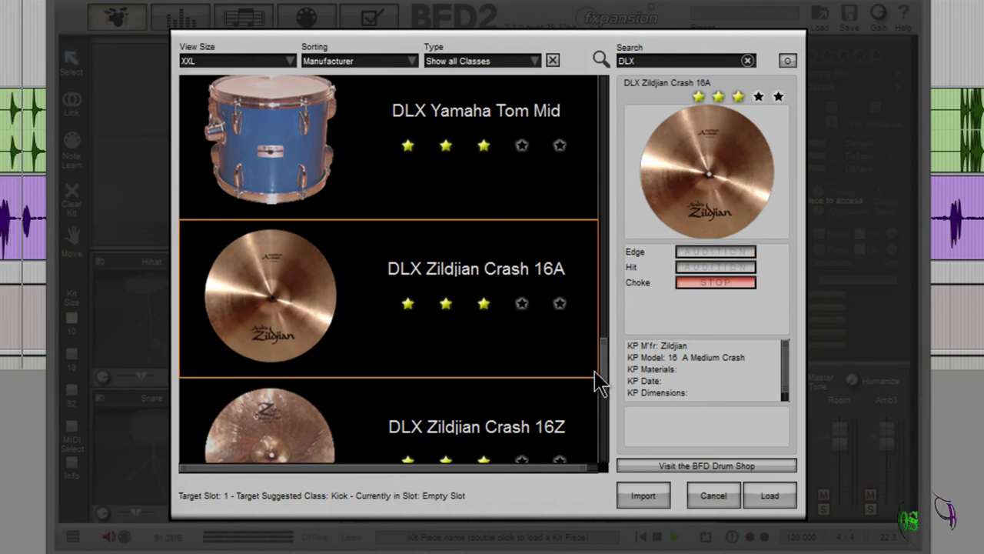
scroll(598, 378, "down", 2)
left_click(576, 336)
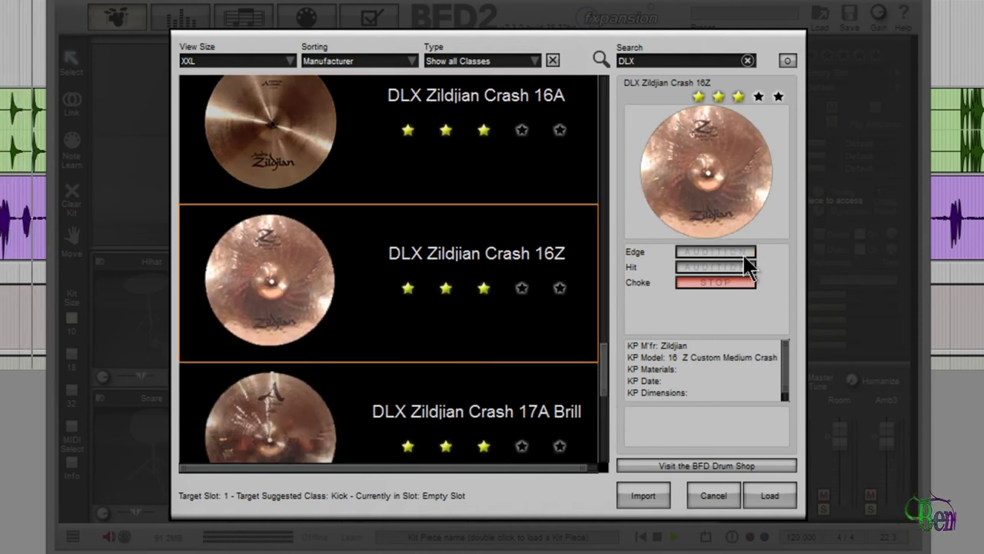
scroll(605, 360, "down", 3)
left_click(569, 282)
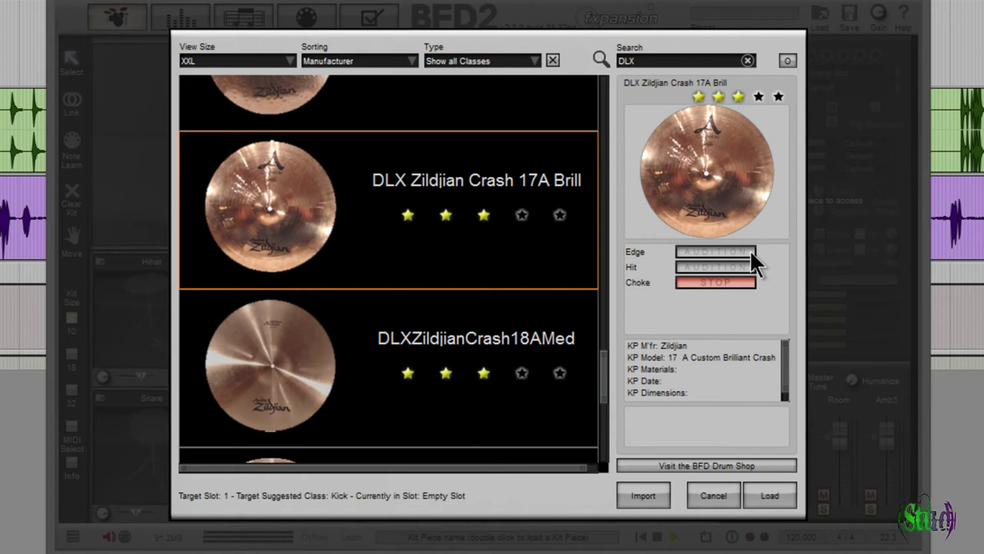
left_click(562, 342)
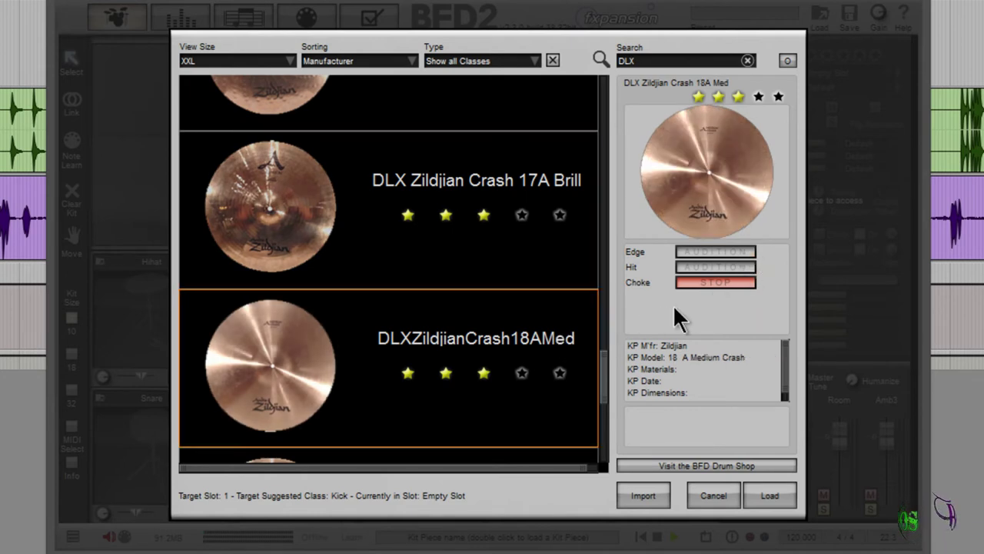
scroll(603, 365, "down", 6)
left_click(595, 235)
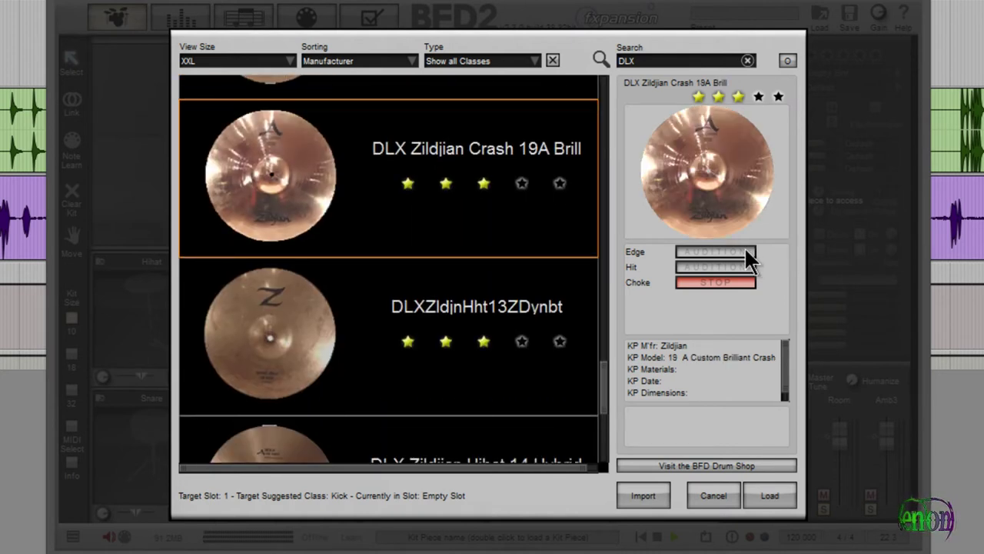
scroll(602, 365, "down", 2)
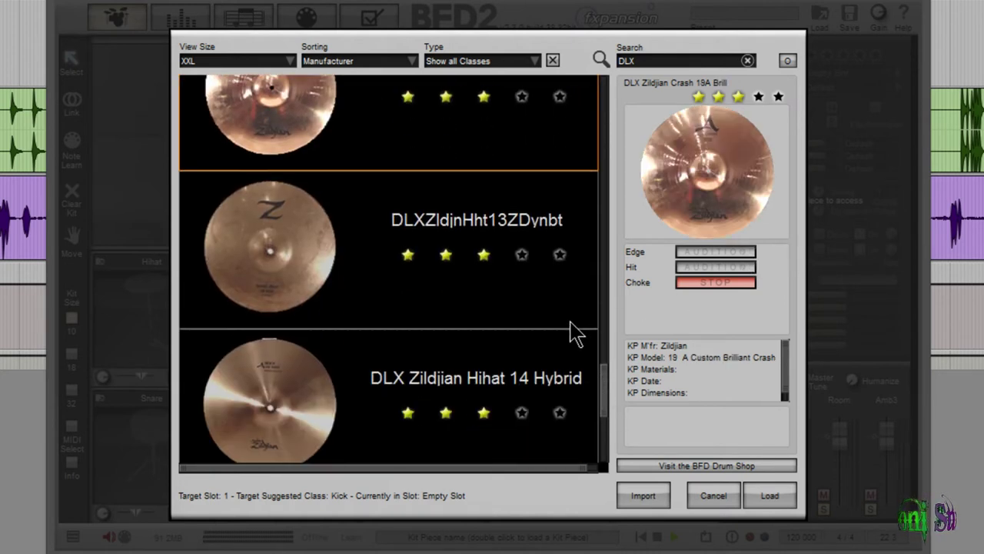
Step: Audition the DLX Zildjian hi-hats 13Z Dynabeat, 14 Hybrid, 14 New Beat, 14K Const, 14K Old and 15 New Beat
left_click(571, 322)
left_click_drag(784, 281, 785, 254)
scroll(607, 385, "down", 2)
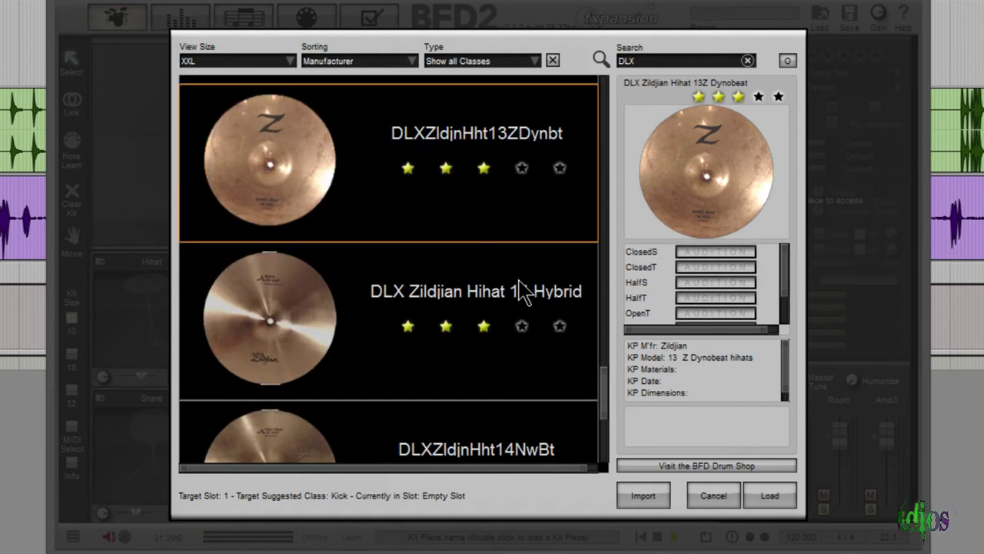
left_click(521, 281)
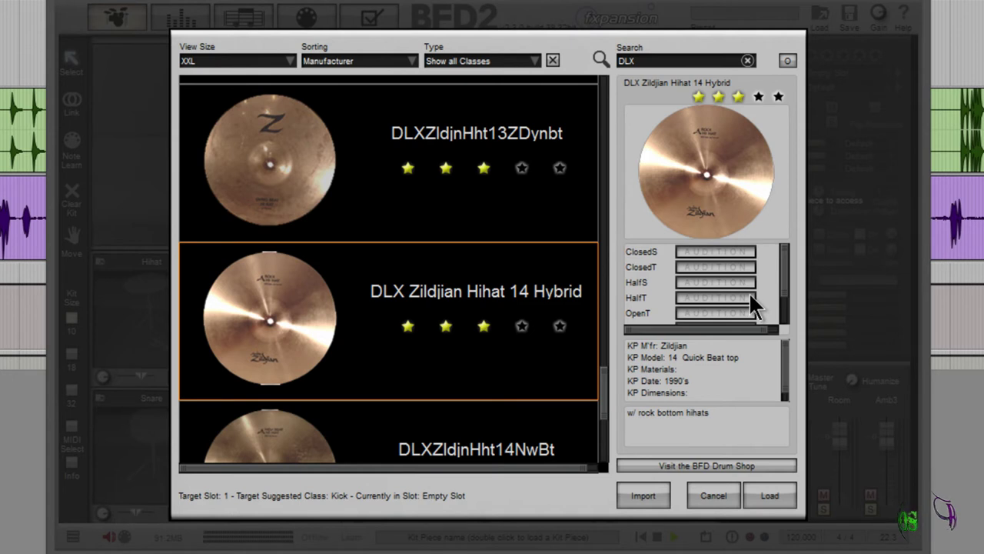
scroll(604, 375, "down", 3)
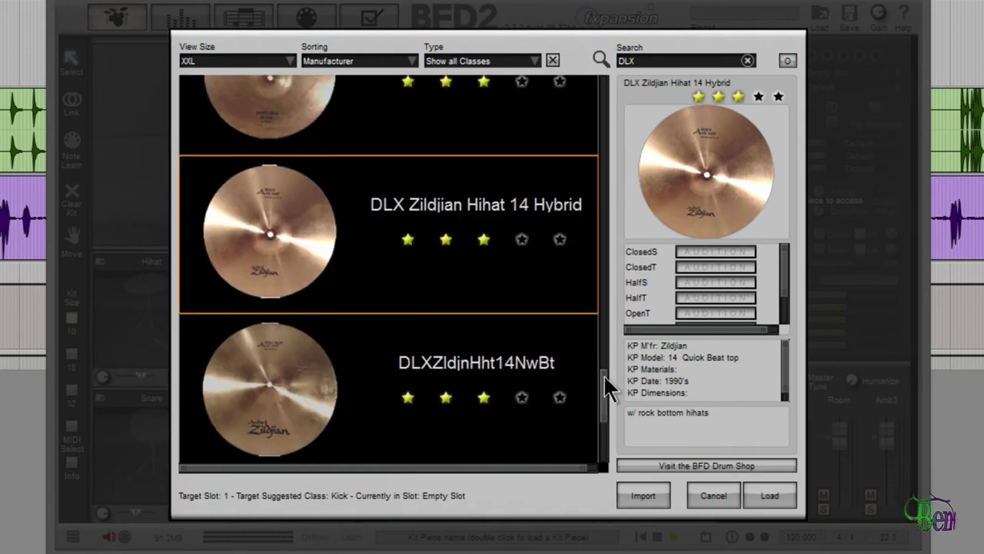
left_click(563, 343)
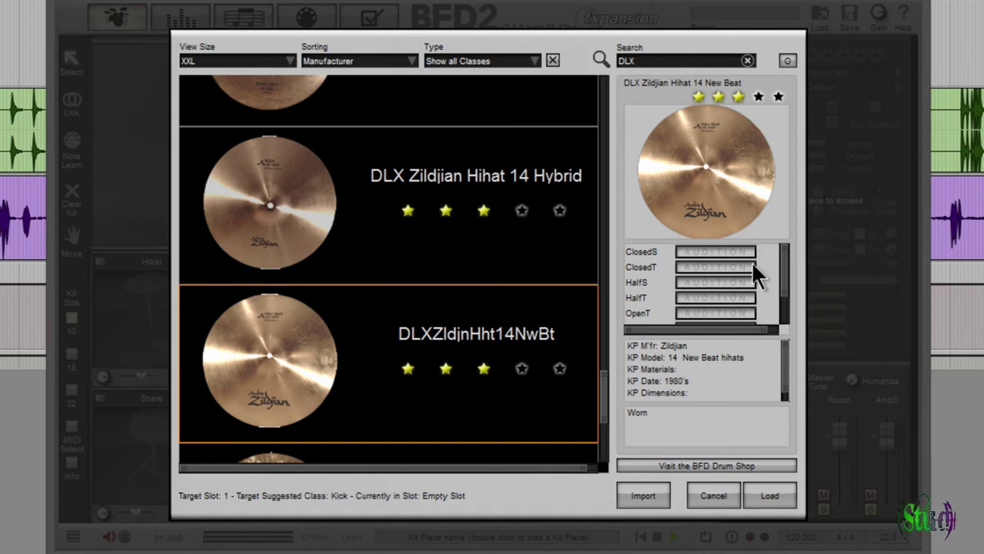
scroll(751, 261, "down", 2)
scroll(604, 406, "down", 5)
left_click(547, 229)
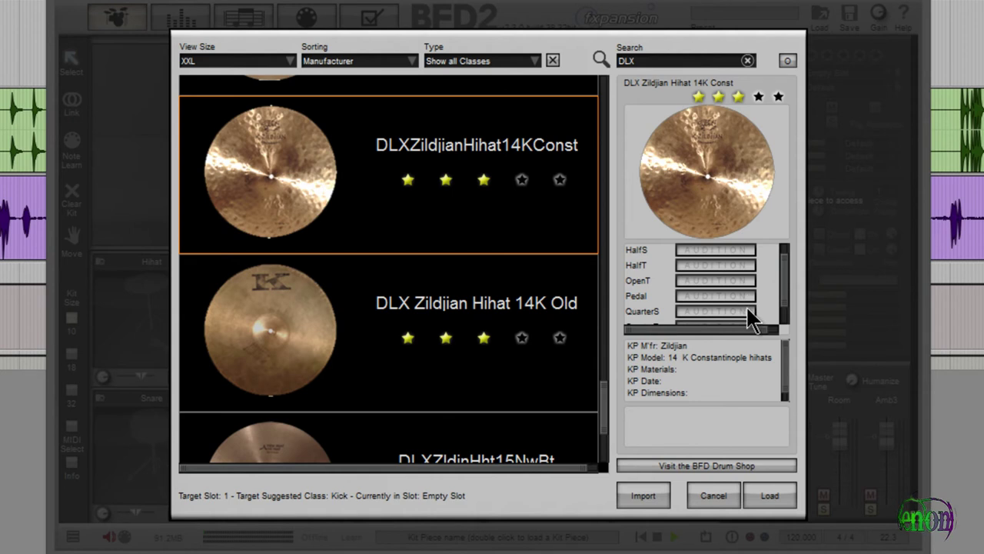
scroll(783, 284, "down", 4)
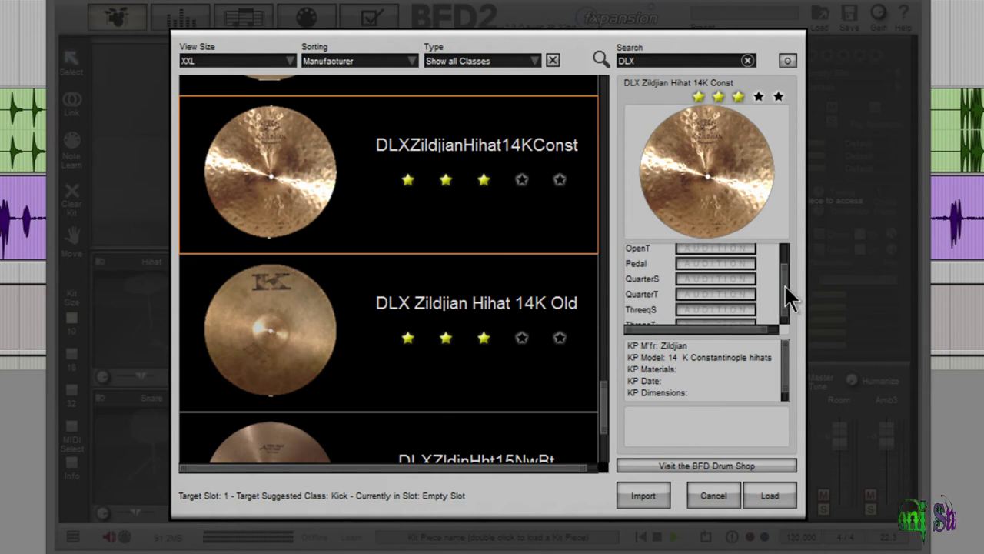
scroll(783, 292, "up", 5)
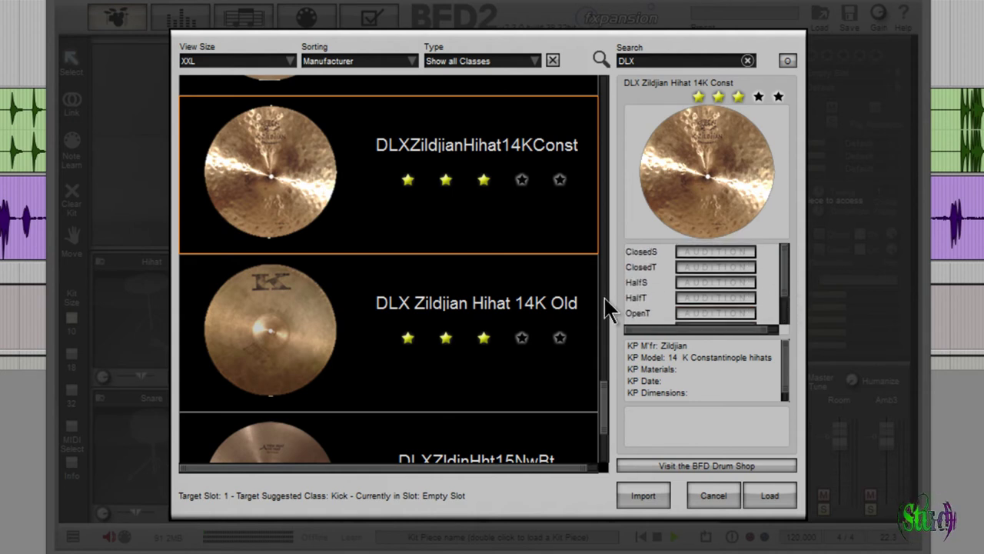
left_click(588, 308)
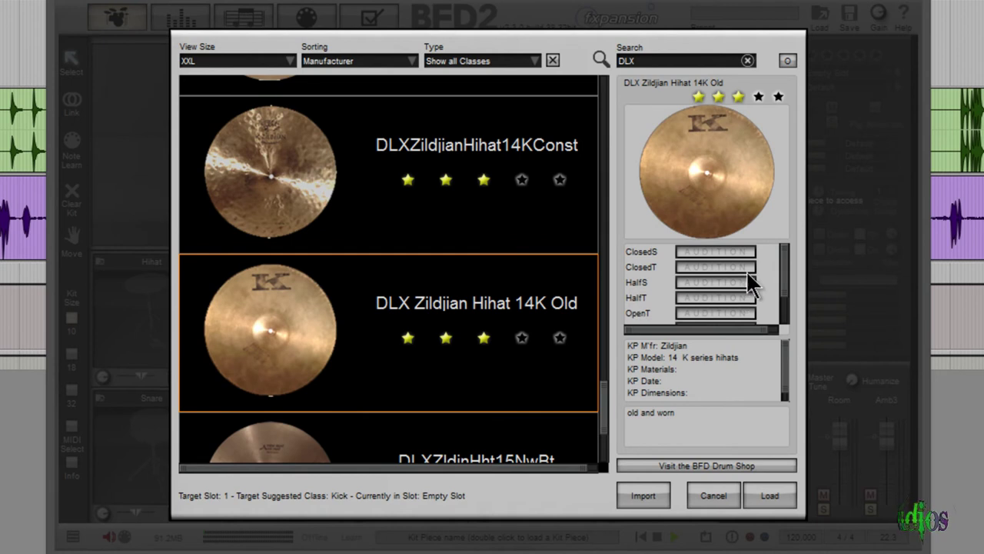
key("Down")
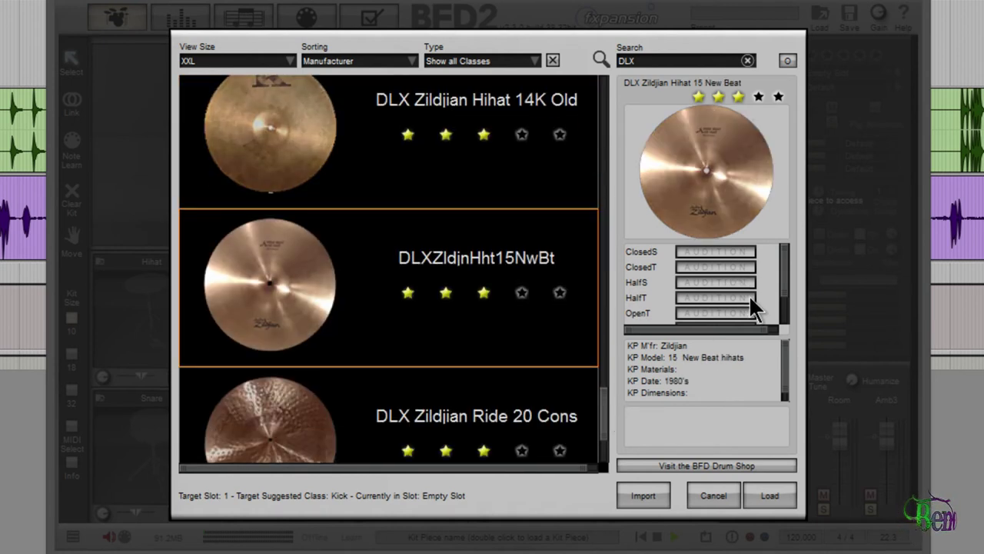
Step: Audition the Zildjian Ride 20 Cons, 20K, 20K CustDark, 21A Sweet and the Splash 10K
scroll(782, 286, "down", 5)
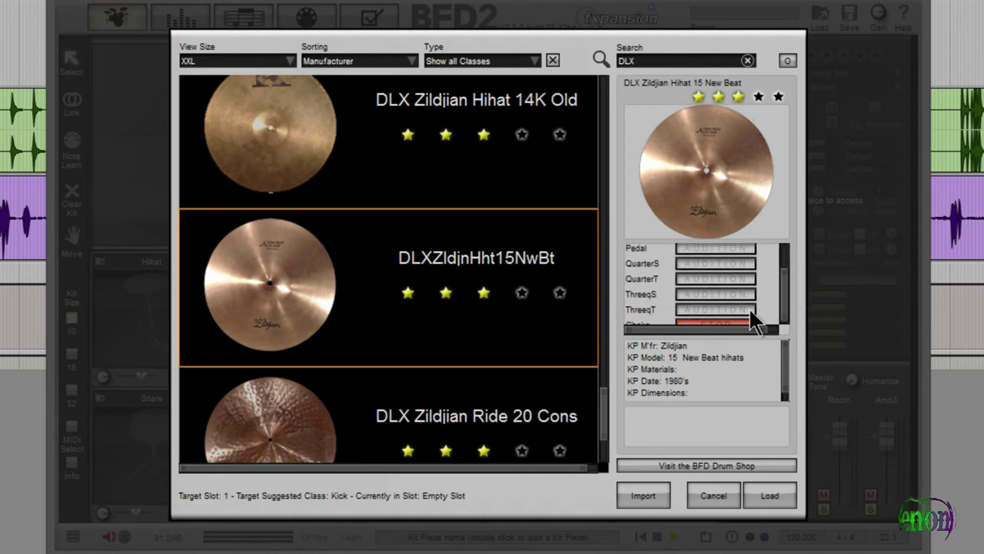
scroll(601, 409, "down", 2)
left_click(546, 316)
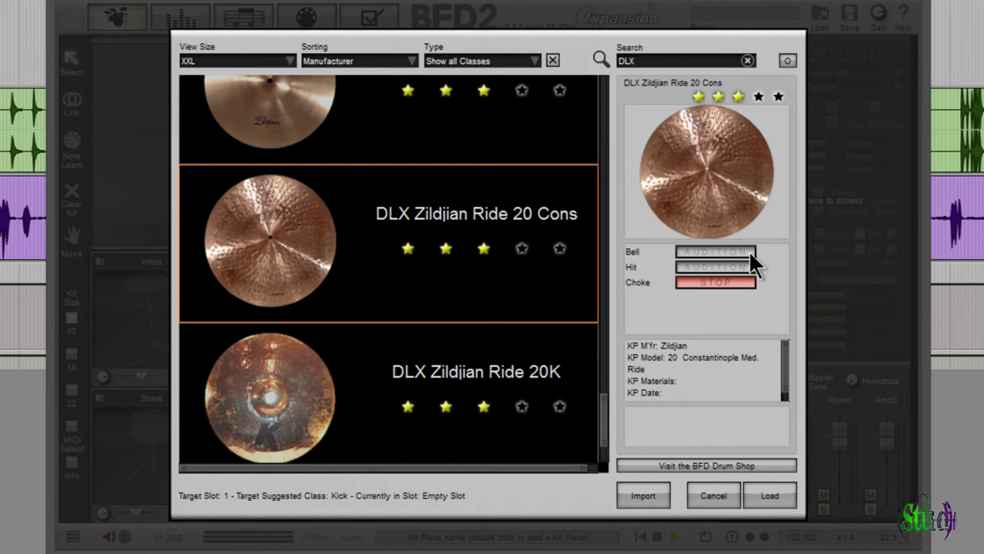
left_click(566, 390)
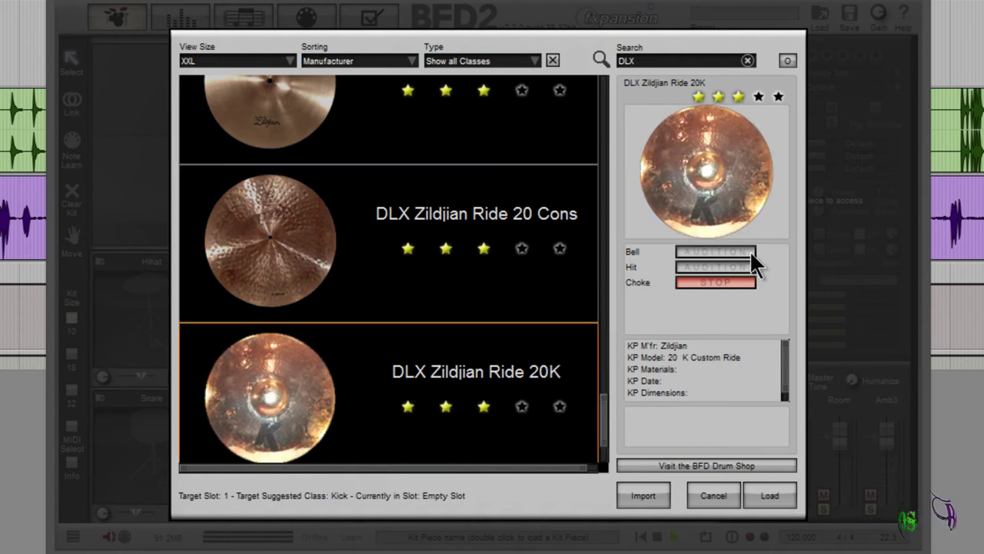
scroll(605, 419, "down", 3)
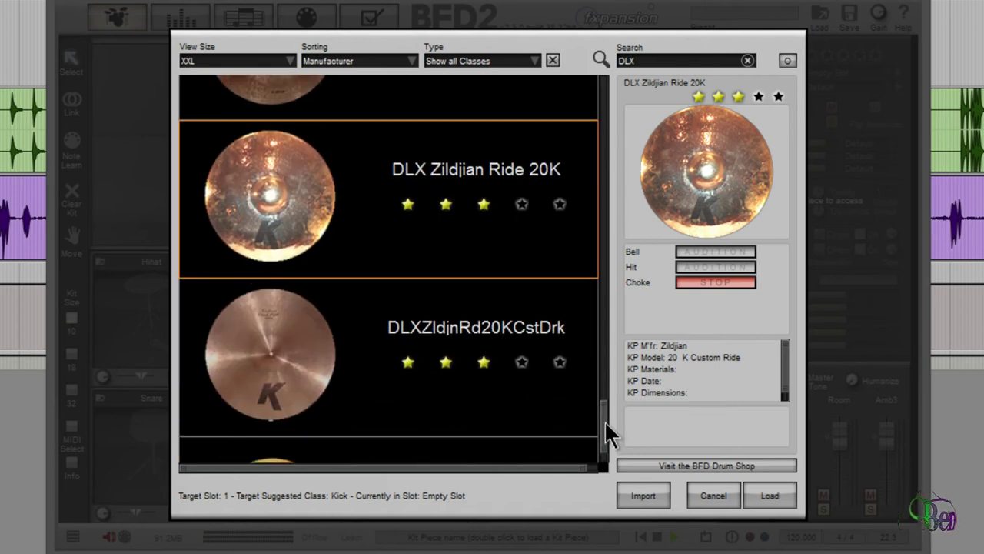
left_click(551, 240)
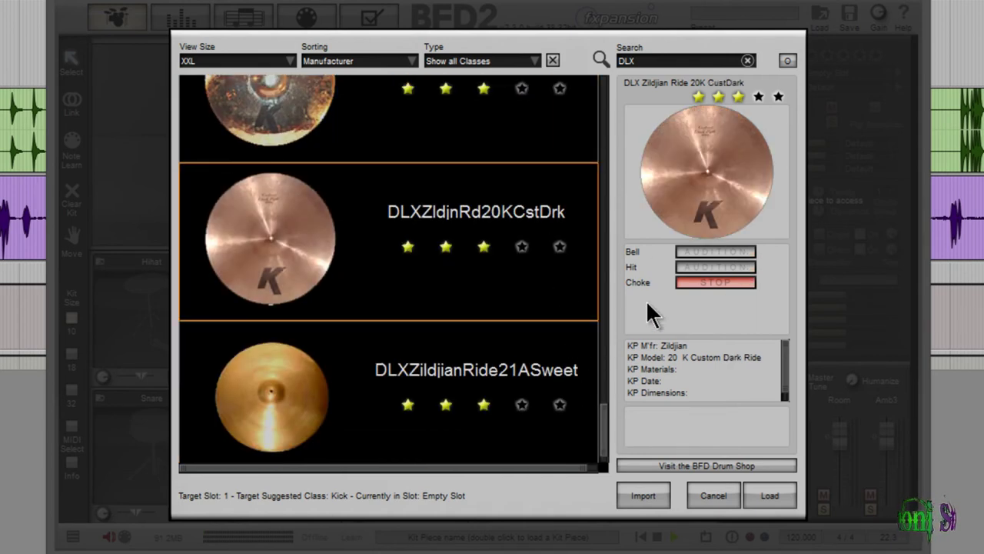
left_click(557, 384)
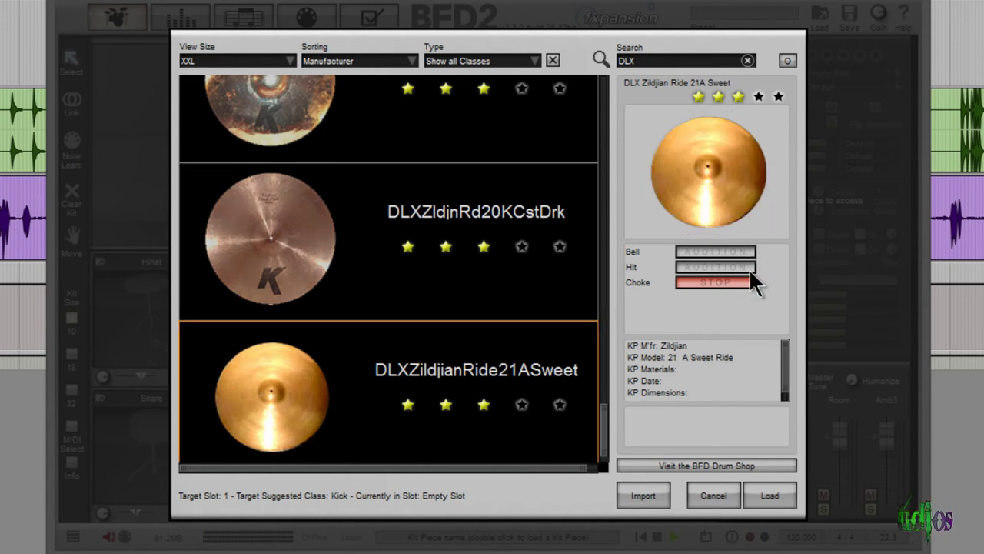
left_click_drag(607, 407, 602, 421)
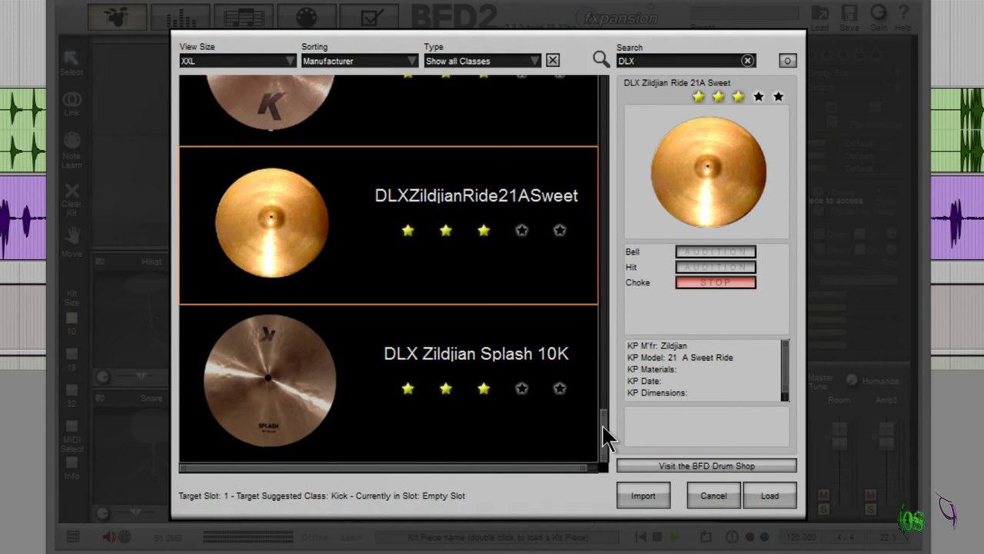
left_click(578, 367)
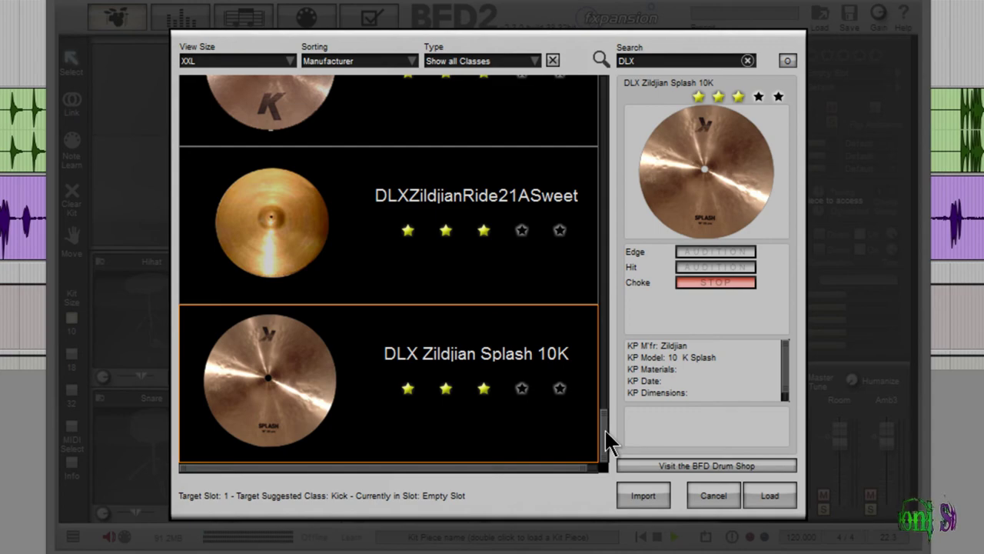
left_click_drag(604, 428, 606, 115)
Step: Cancel the kit-piece browser, then load the DLX Vistalite Deluxe kit found by searching 'dlx'
left_click(714, 495)
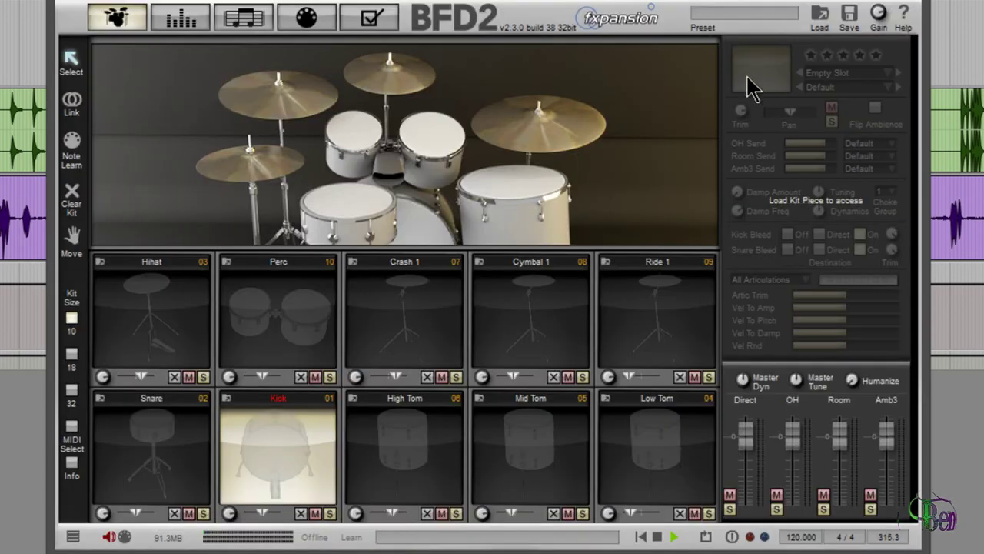
left_click(828, 13)
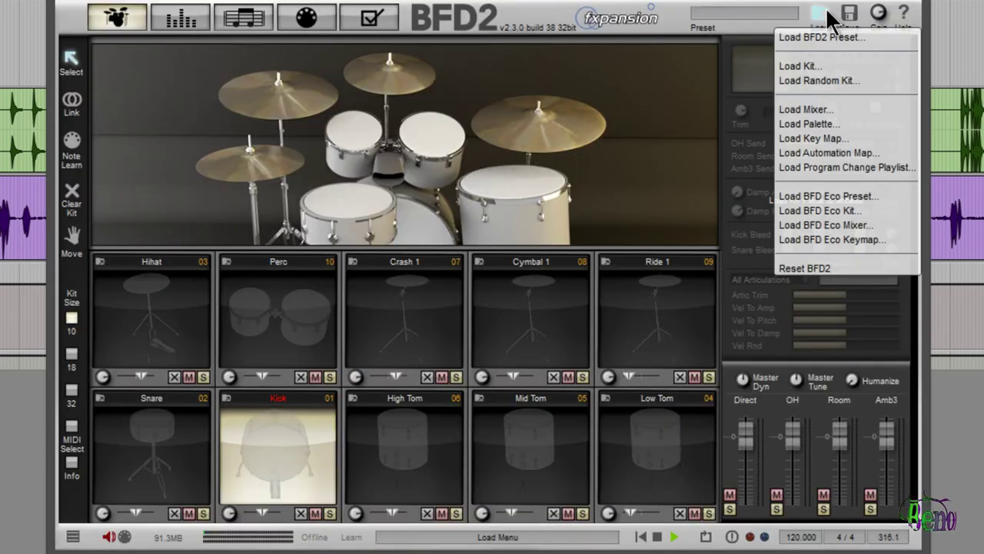
left_click(803, 67)
left_click(686, 59)
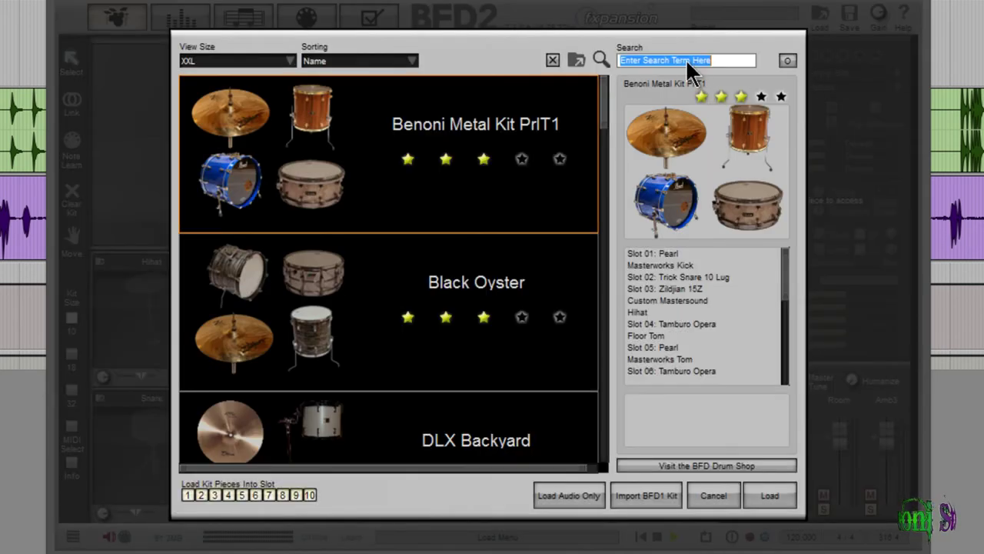
type("dlx")
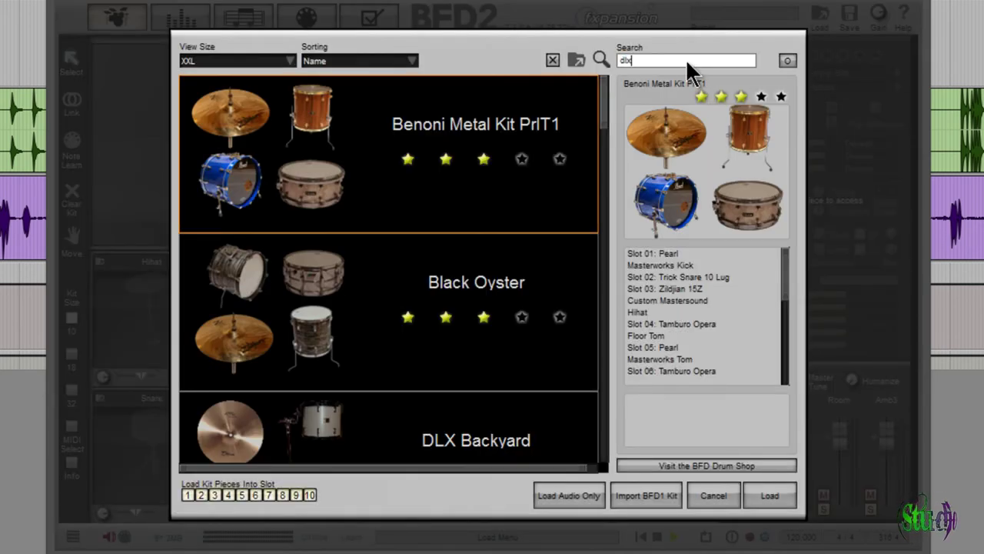
key("Return")
left_click_drag(604, 115, 602, 350)
left_click(495, 248)
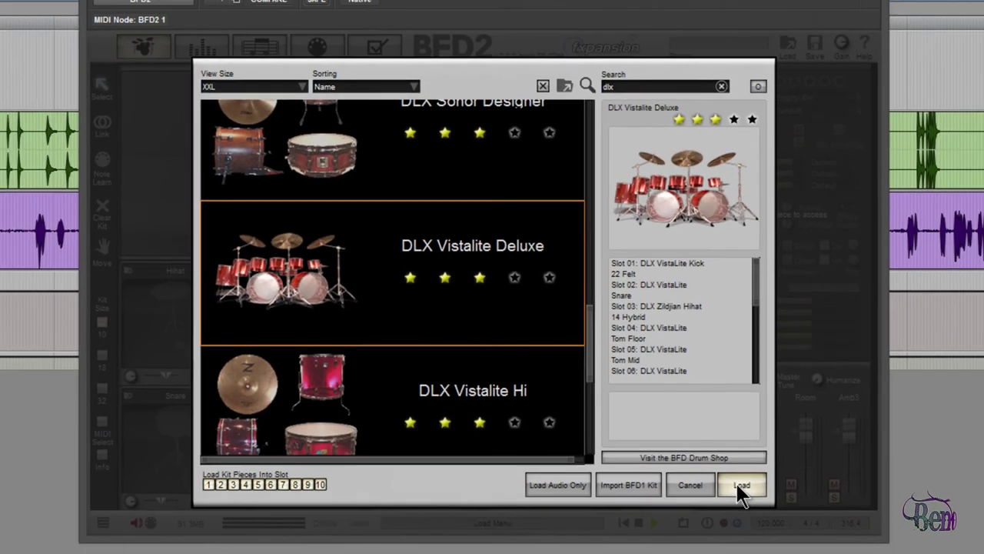
left_click(769, 499)
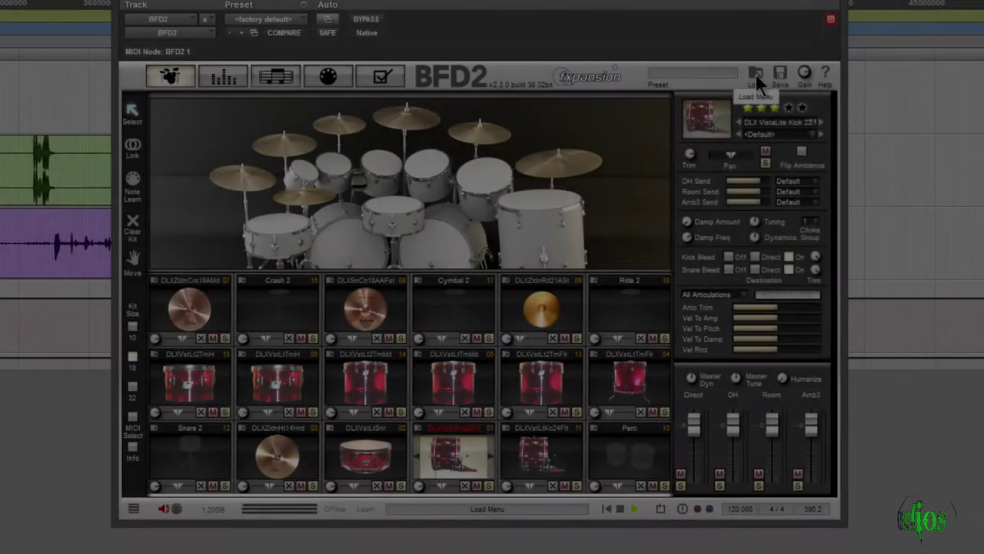
Step: Load the Benoni Sonar Metal preset from the preset browser
left_click(755, 73)
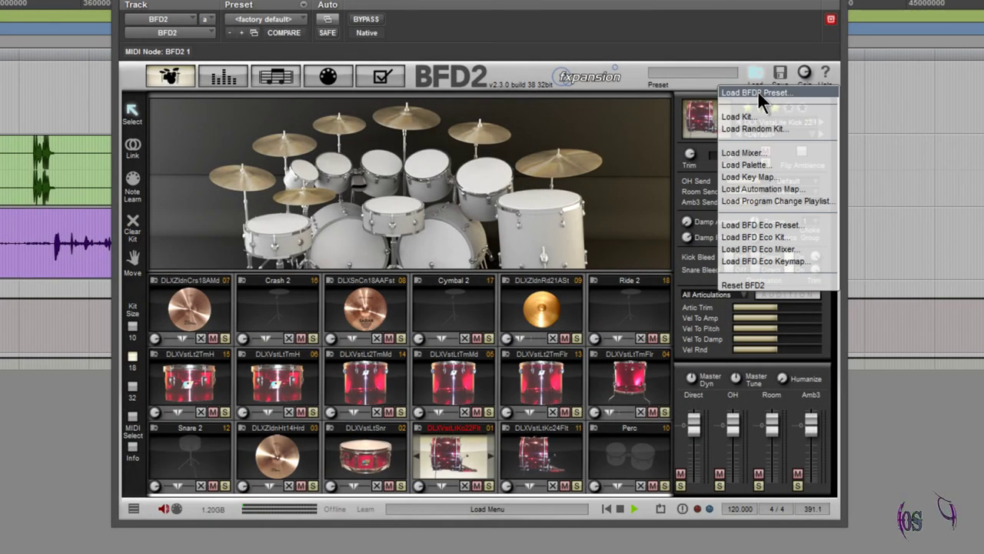
left_click(758, 92)
left_click_drag(572, 145, 553, 229)
left_click(428, 187)
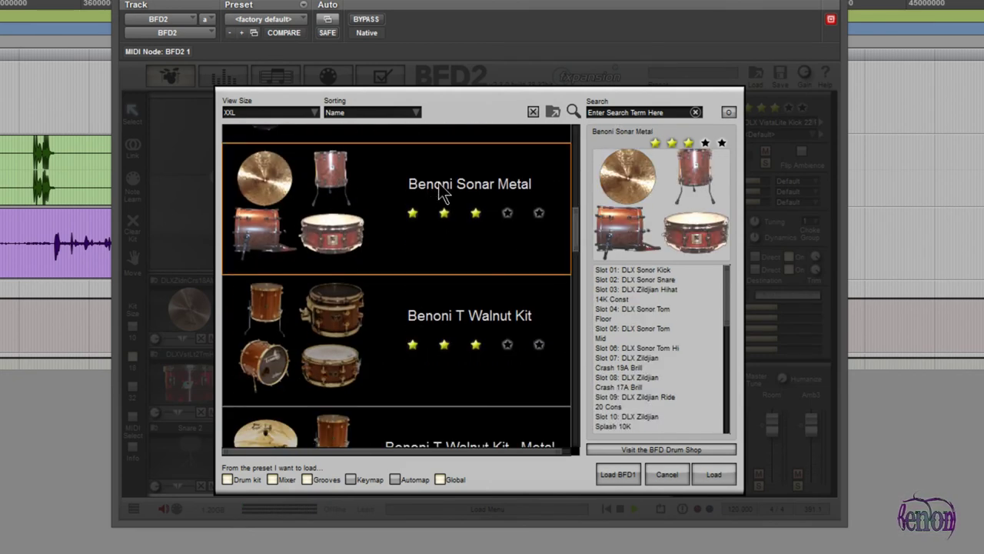
mouse_move(726, 307)
left_mouse_down()
mouse_move(729, 382)
mouse_move(728, 304)
left_mouse_up()
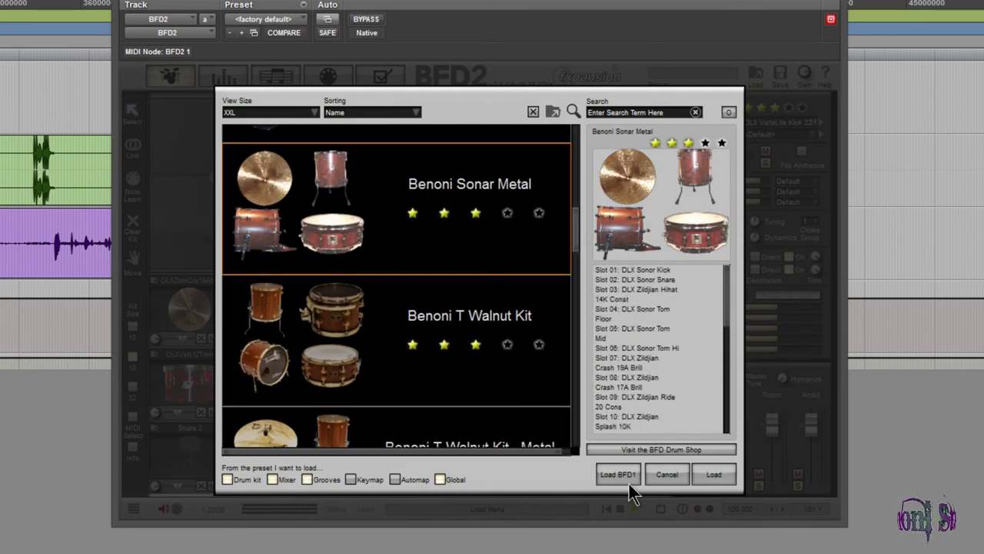
left_click(711, 475)
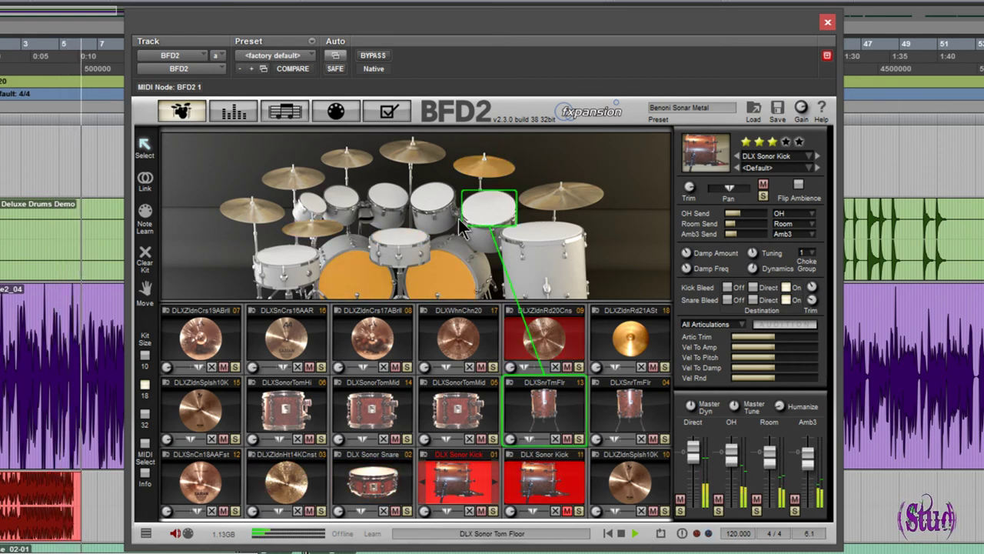
left_click(231, 113)
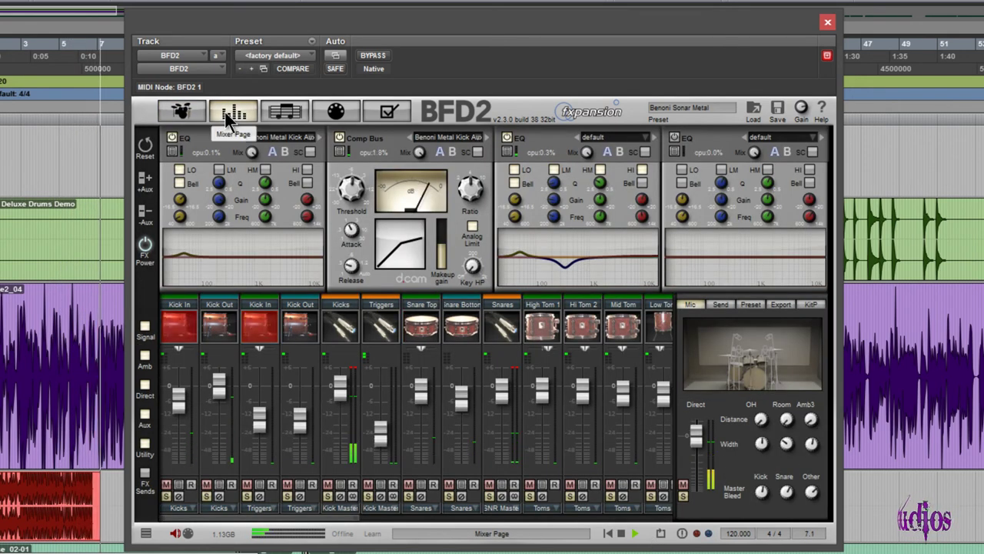
left_click(282, 112)
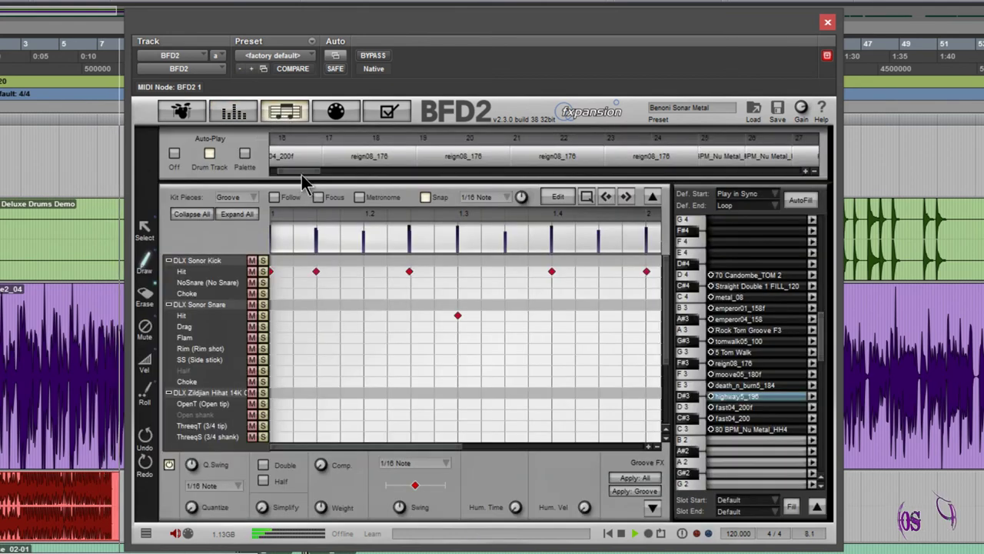
left_click_drag(319, 170, 290, 174)
left_click(192, 114)
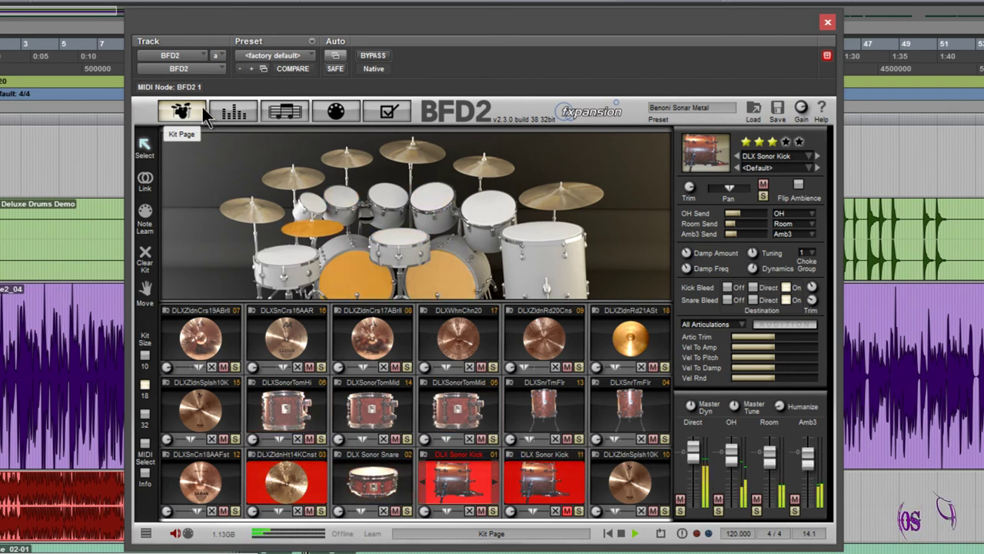
left_click(285, 113)
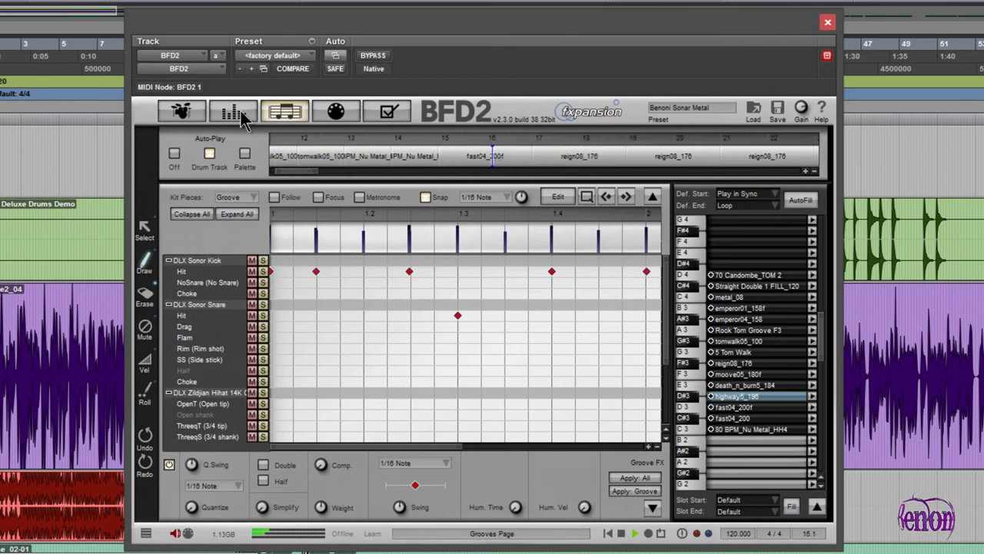
left_click(182, 112)
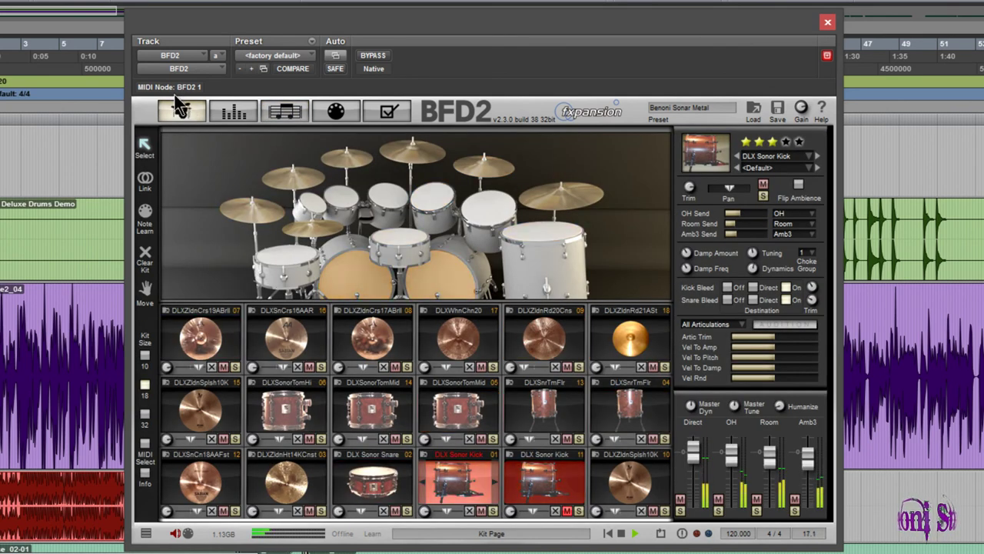
Step: Bypass all mixer effects to hear the dry kit, then switch FX Power back on
left_click(233, 112)
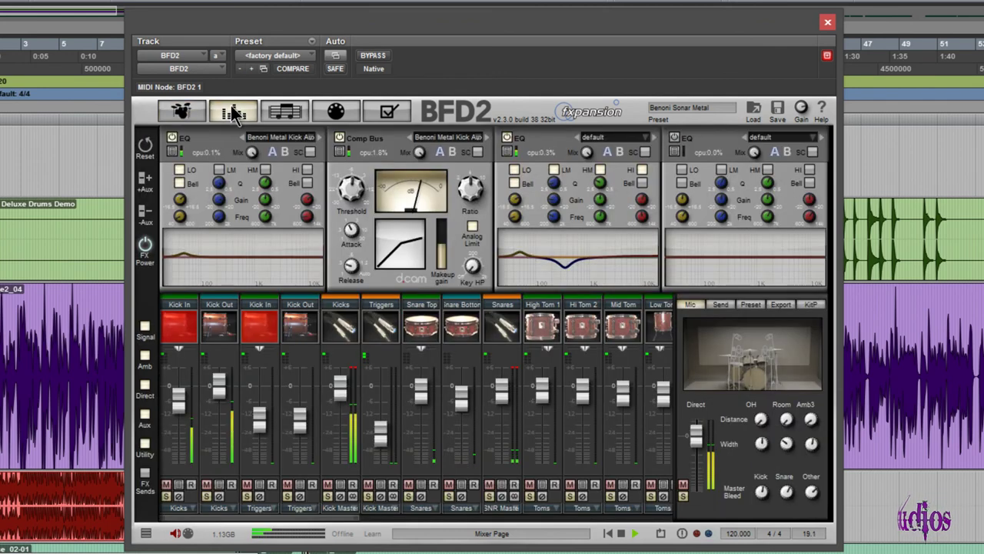
left_click(147, 245)
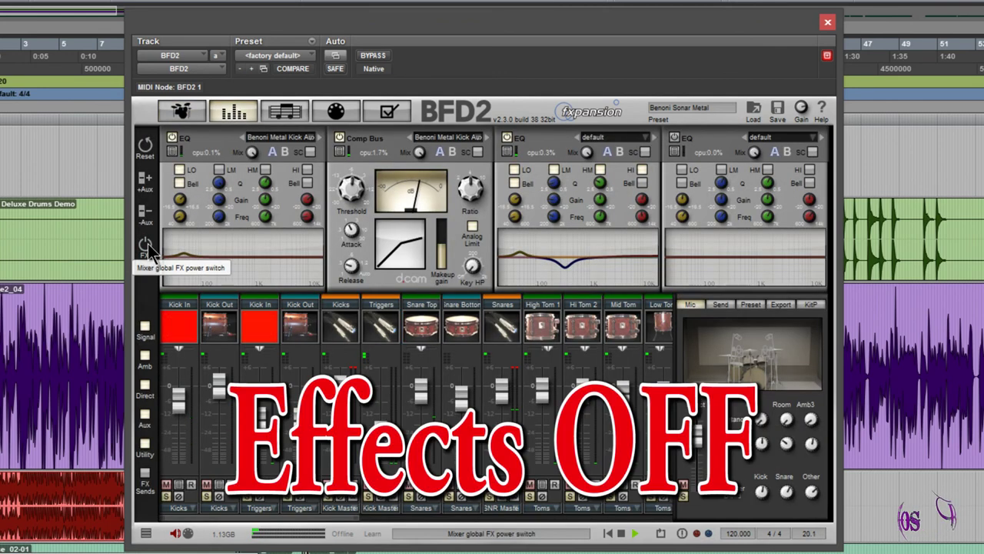
left_click(185, 113)
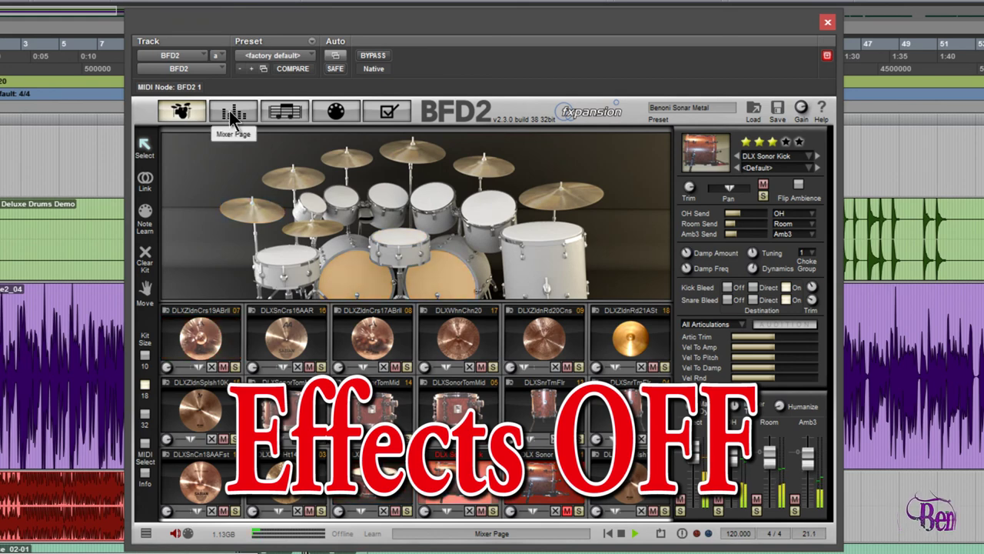
left_click(231, 114)
left_click(147, 246)
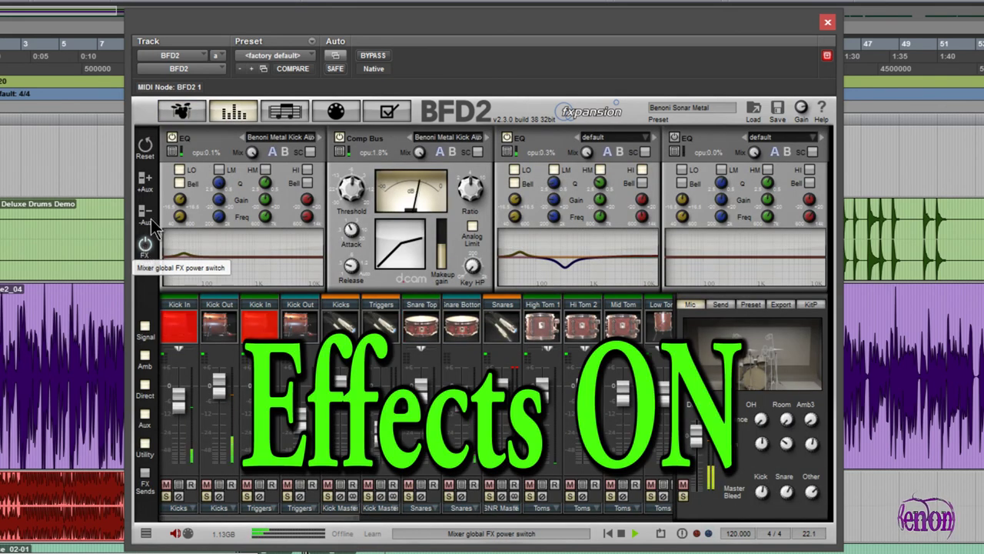
left_click(189, 112)
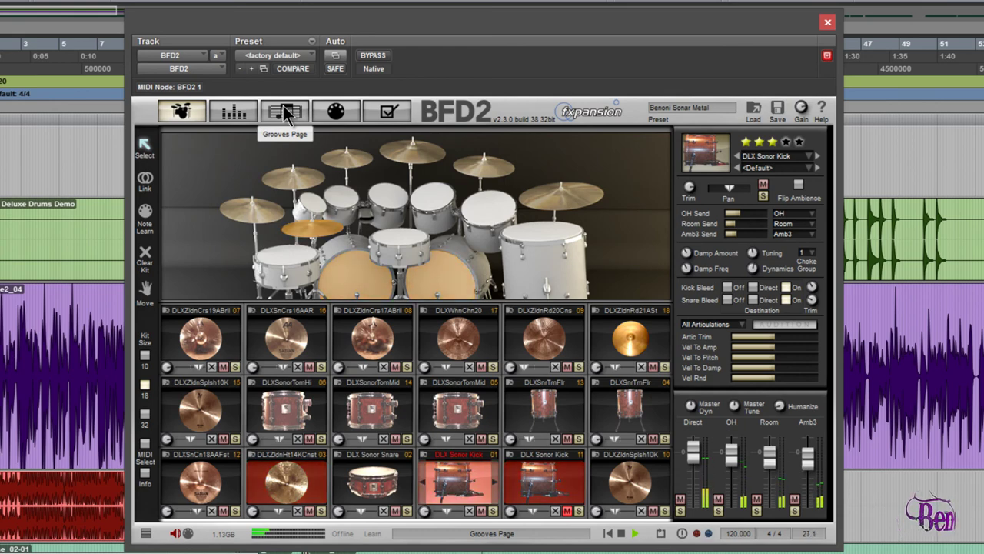
Step: Revisit the mixer page, then switch to the Grooves page to view the groove
left_click(234, 112)
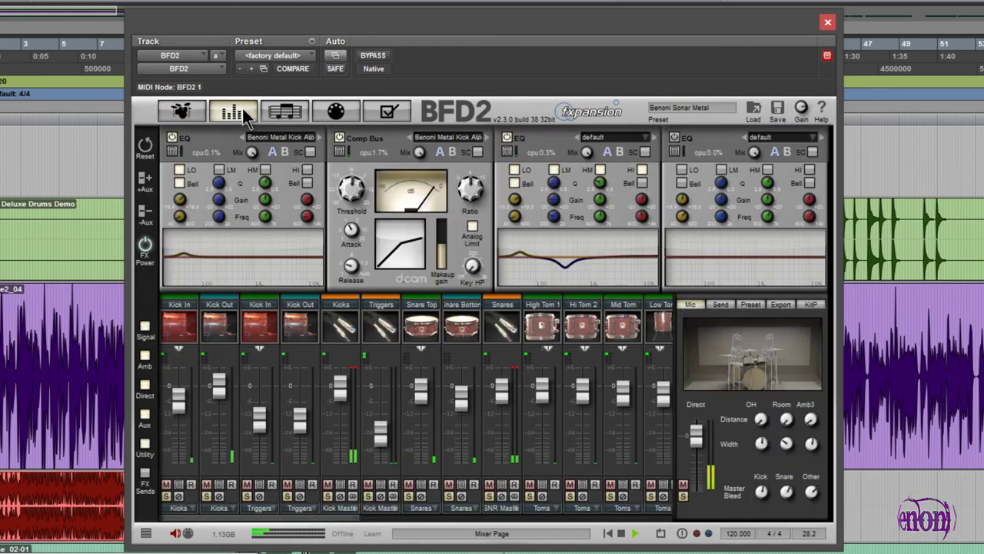
left_click_drag(281, 513, 421, 516)
left_click(283, 114)
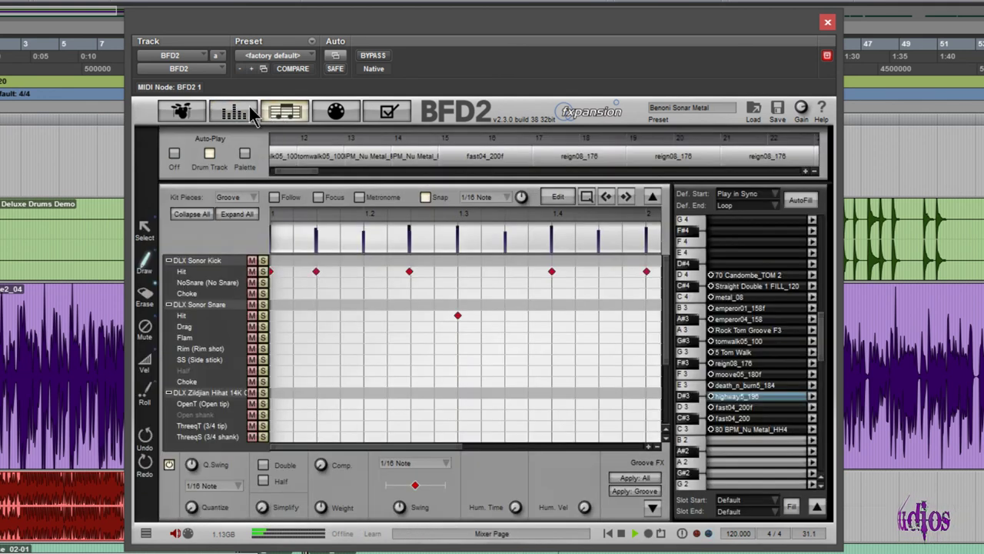
Step: Switch back to the Kit page showing the Benoni Sonar Metal drums and cymbals
left_click(185, 113)
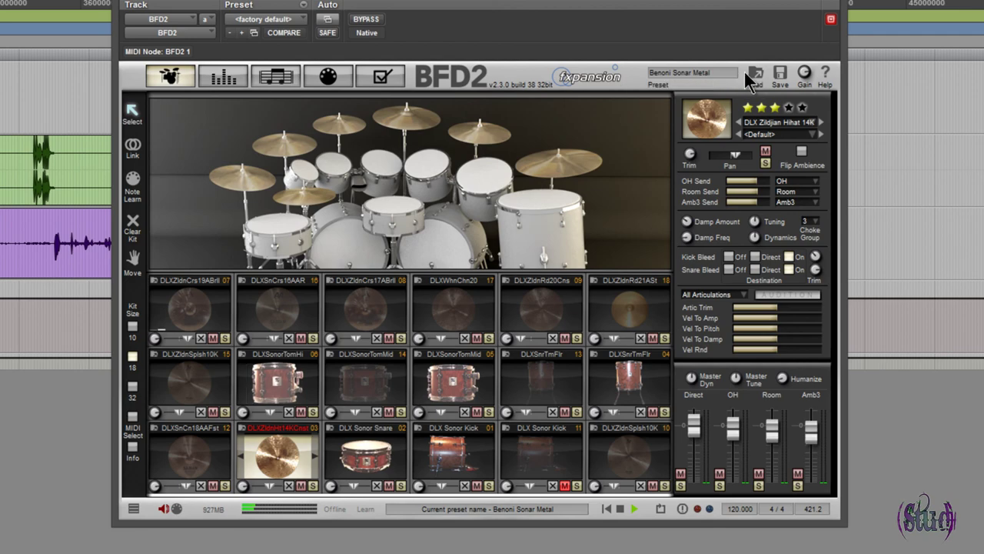
Step: Open the kick slot's kit-piece browser and delete the DLX search text to list all kicks
left_click(753, 71)
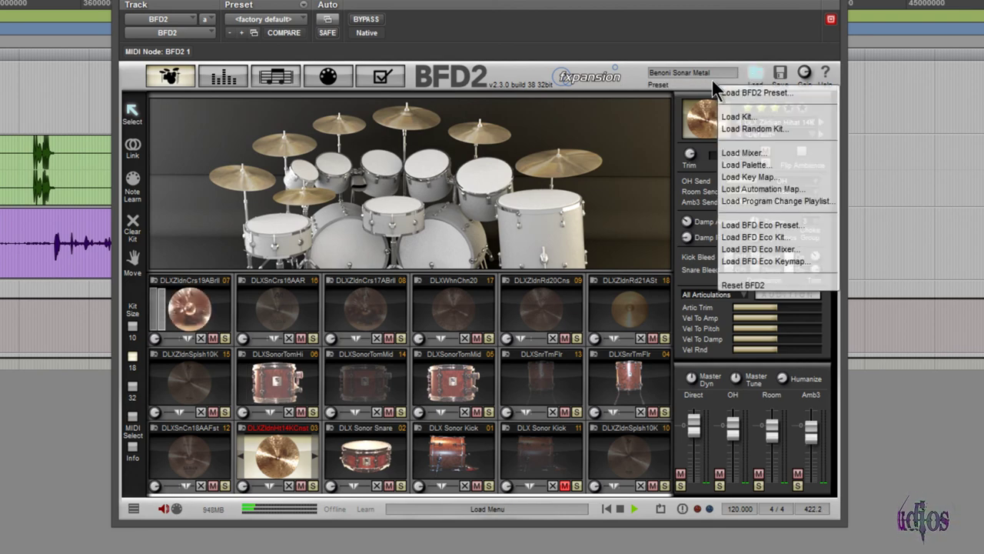
left_click(662, 73)
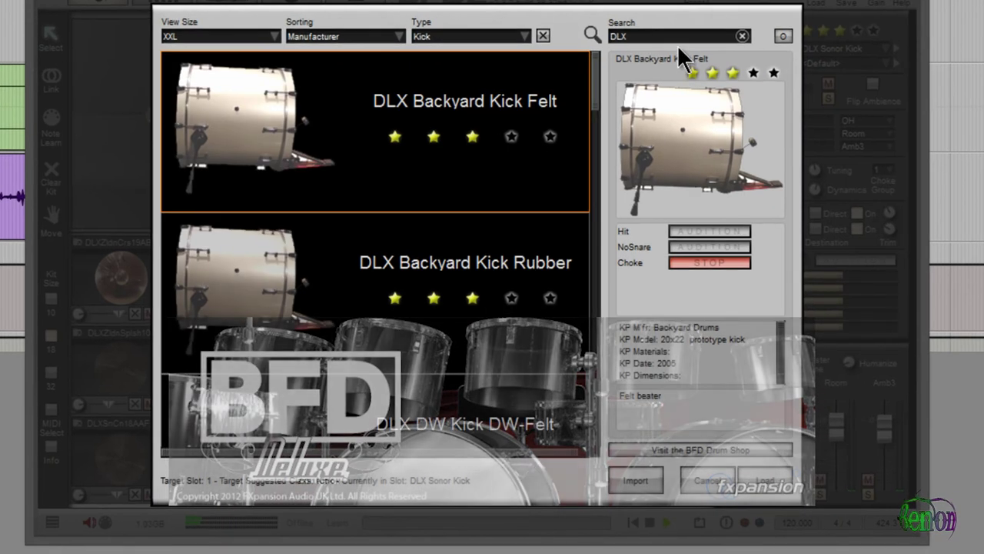
double_click(661, 35)
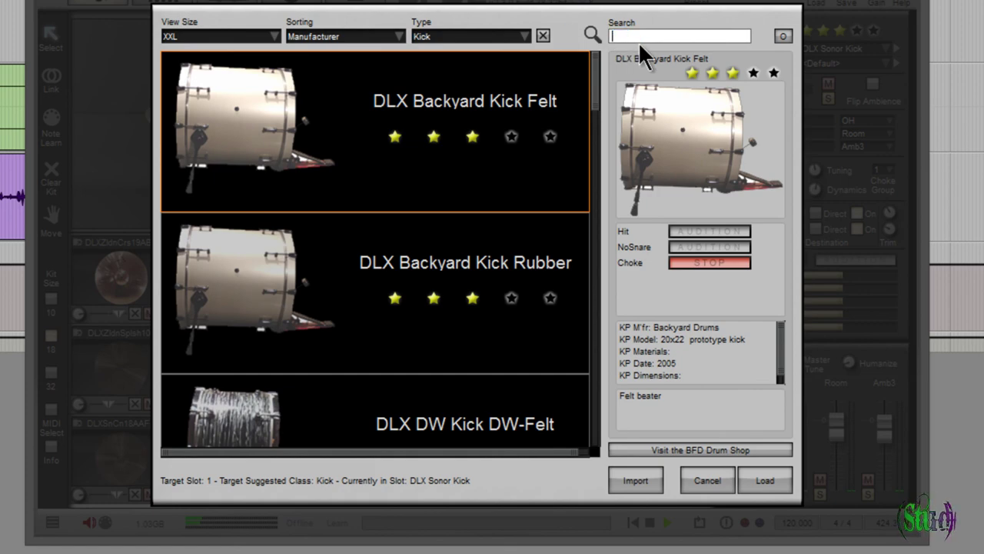
key("BackSpace")
scroll(592, 82, "down", 3)
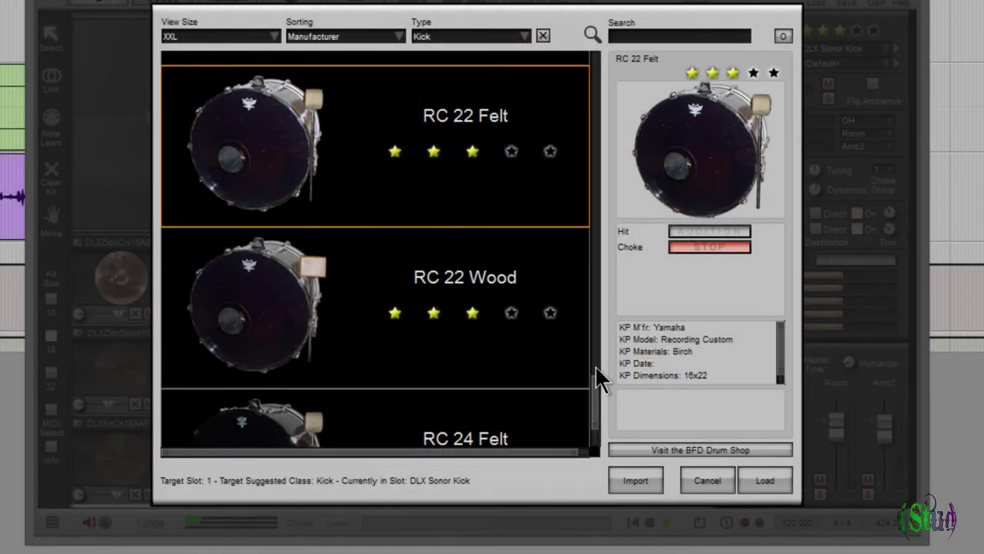
Step: Audition the RC 24 Wood and RC 24 Felt kicks
left_click_drag(597, 377, 597, 400)
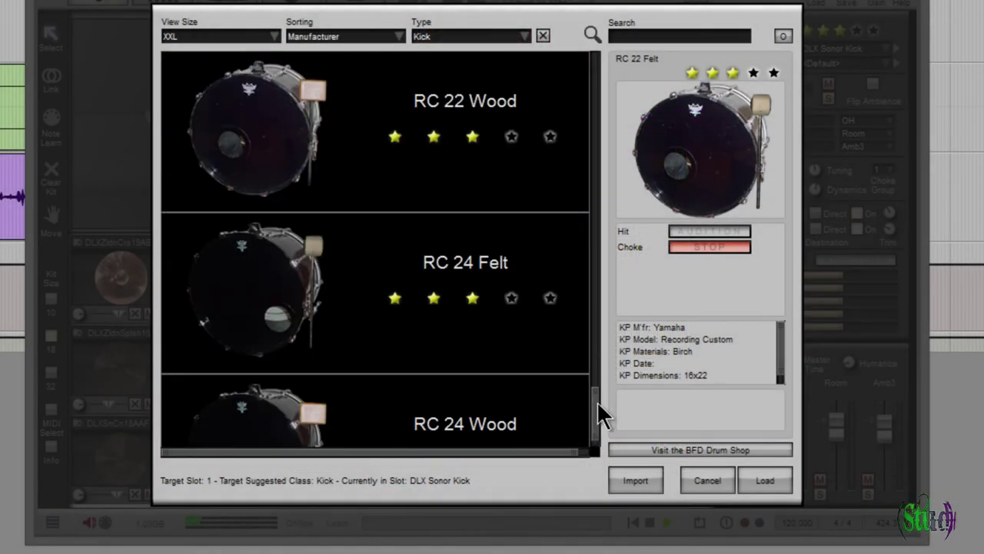
left_click(529, 338)
left_click(532, 299)
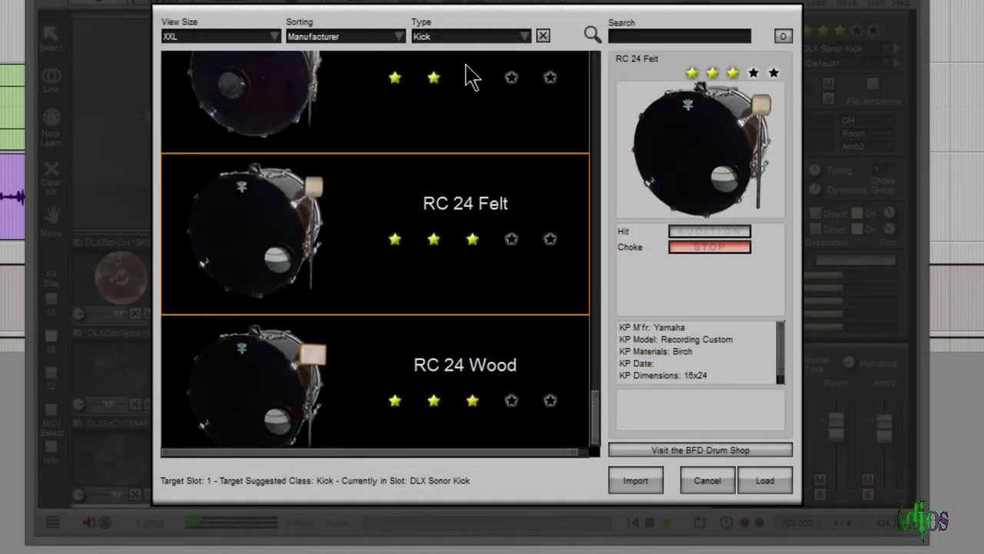
Step: Change the browser's Type filter to Cymbal, then to Tom, and scroll the tom list
left_click(473, 38)
left_click(452, 94)
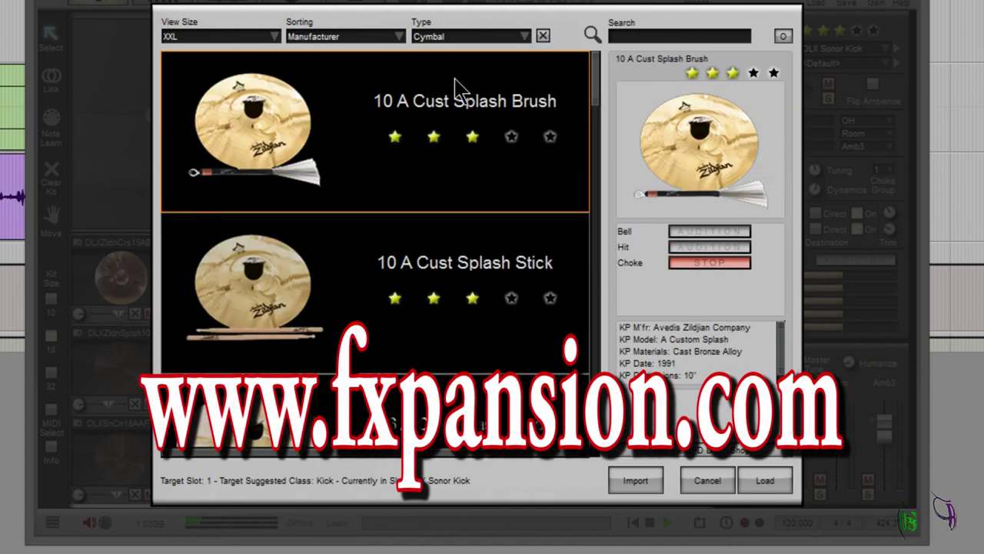
left_click(469, 38)
left_click(458, 83)
scroll(597, 108, "down", 10)
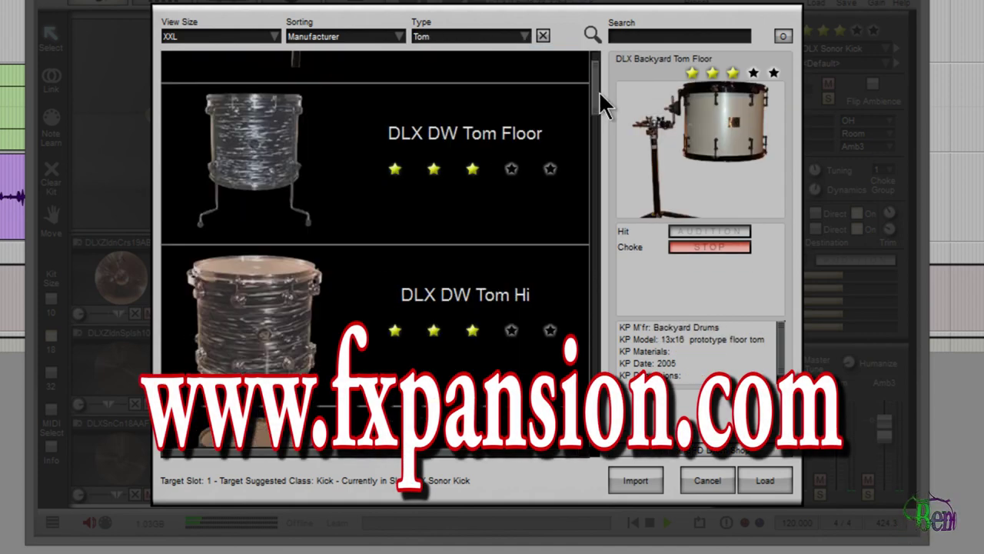
scroll(597, 107, "down", 6)
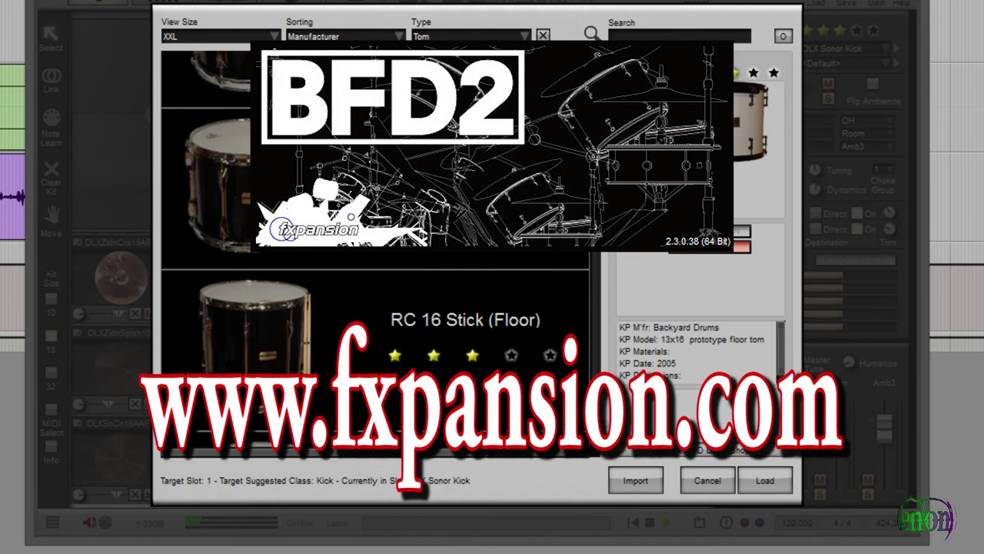